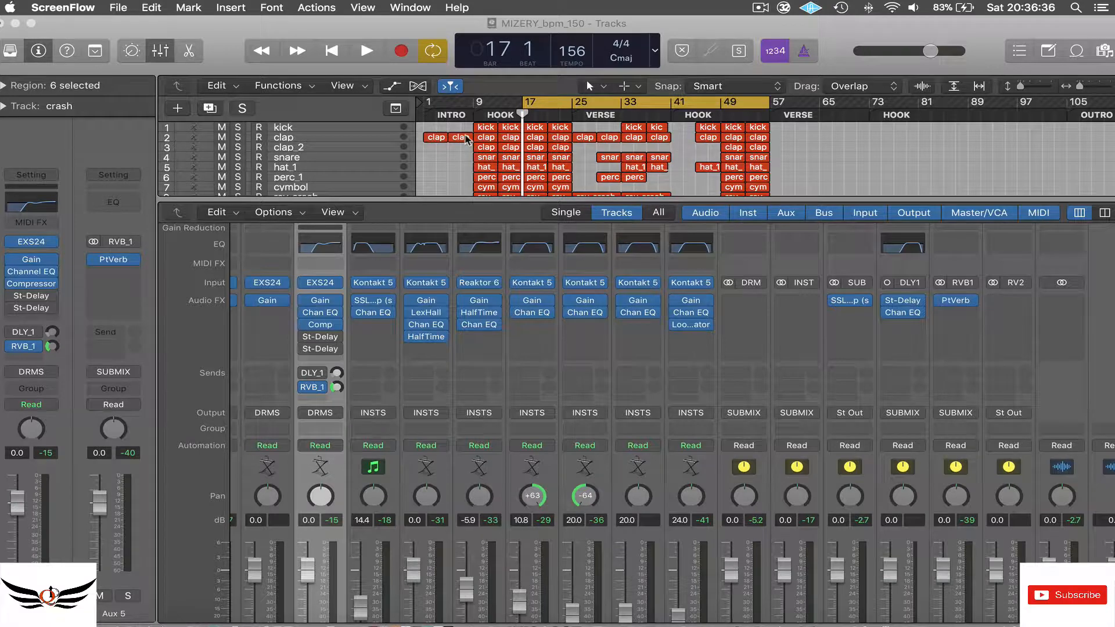
# Play back the full mix from bar 17, and audition the first bars again with the channel faders in view.
pyautogui.click(367, 50)
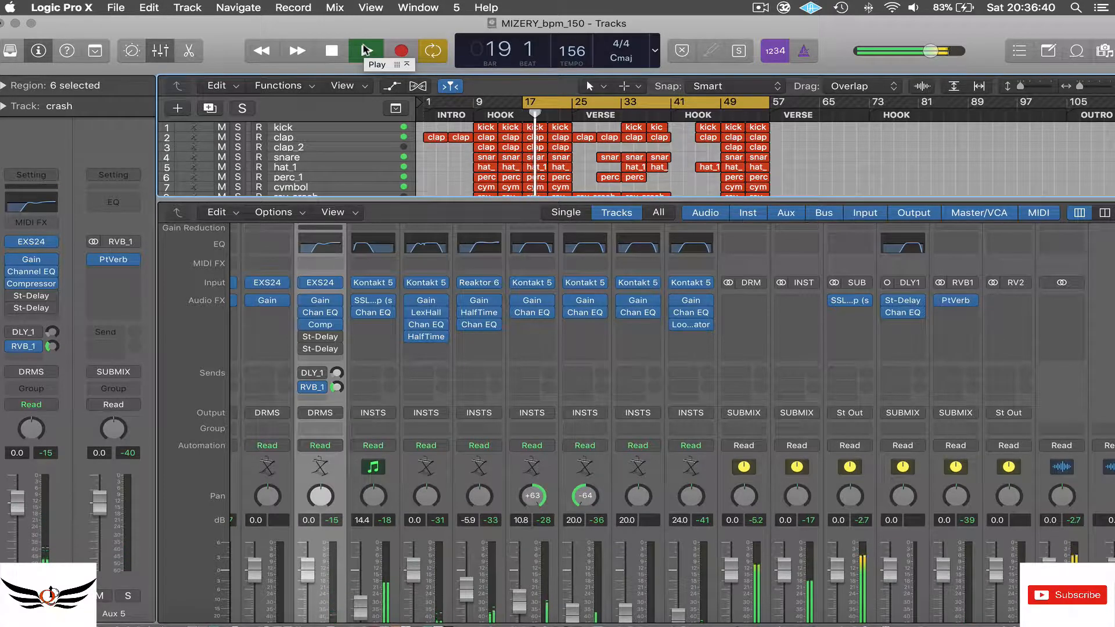
pyautogui.press('XF86AudioRaiseVolume')
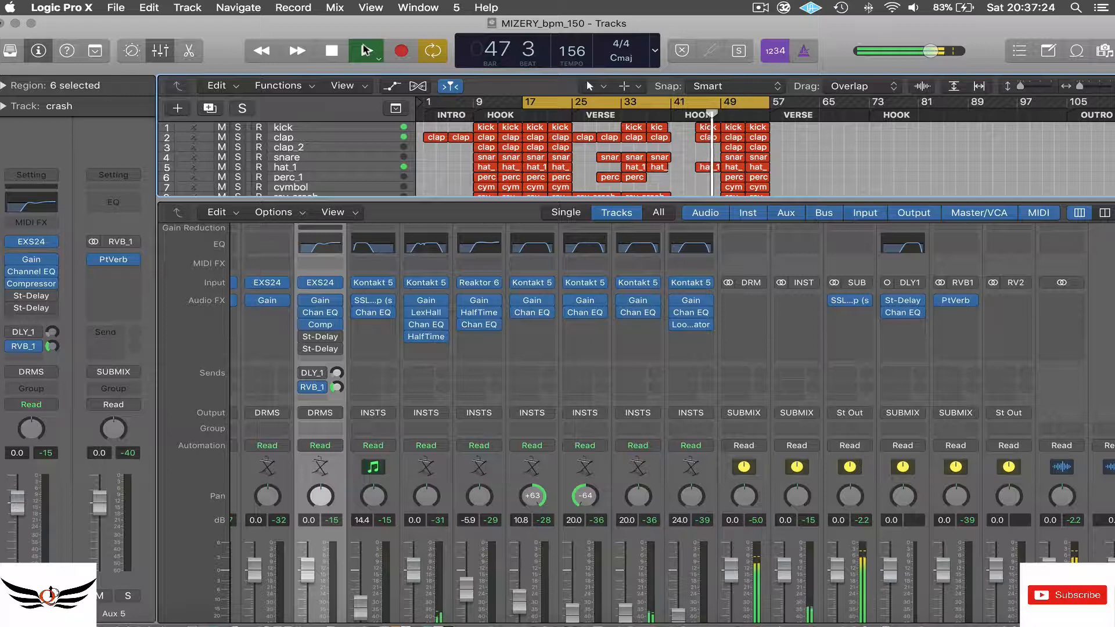
pyautogui.click(365, 50)
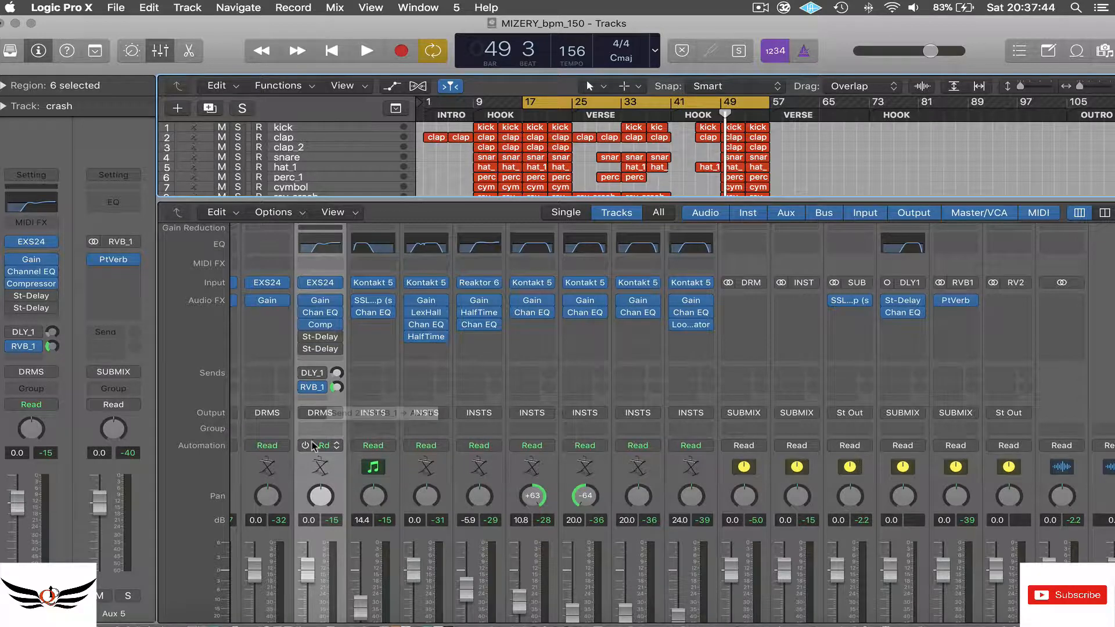
pyautogui.scroll(-3, 314, 465)
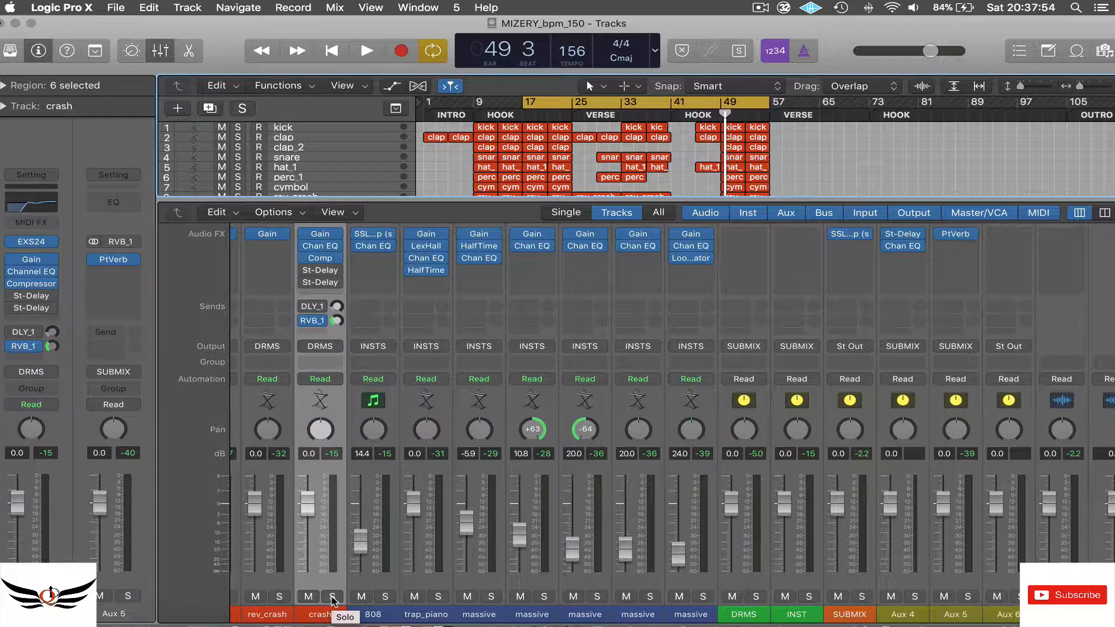
pyautogui.press('space')
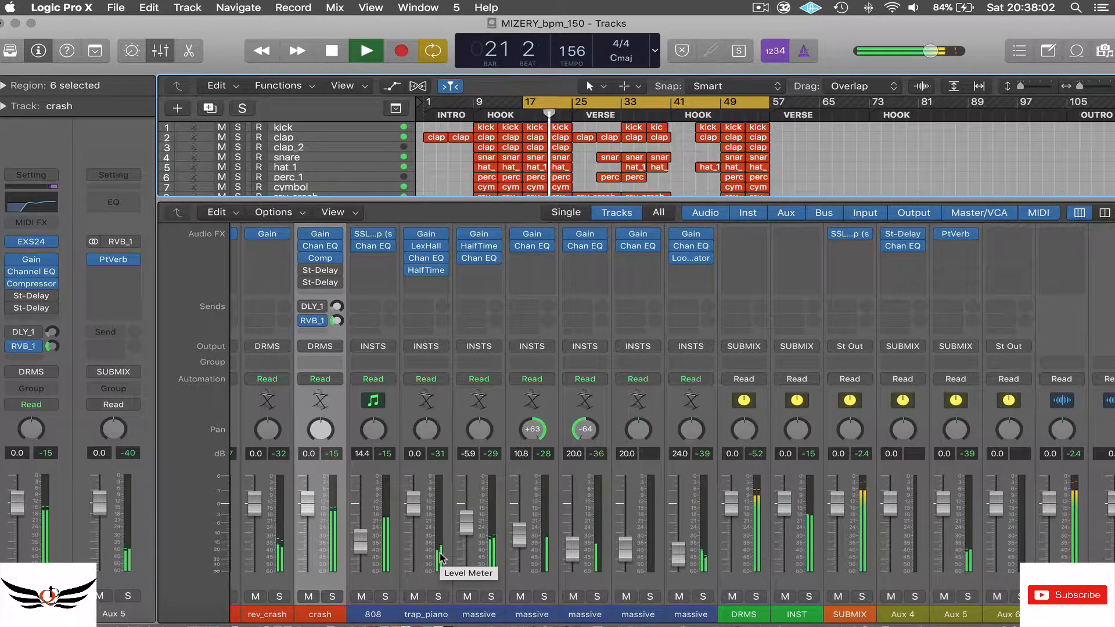
pyautogui.press('space')
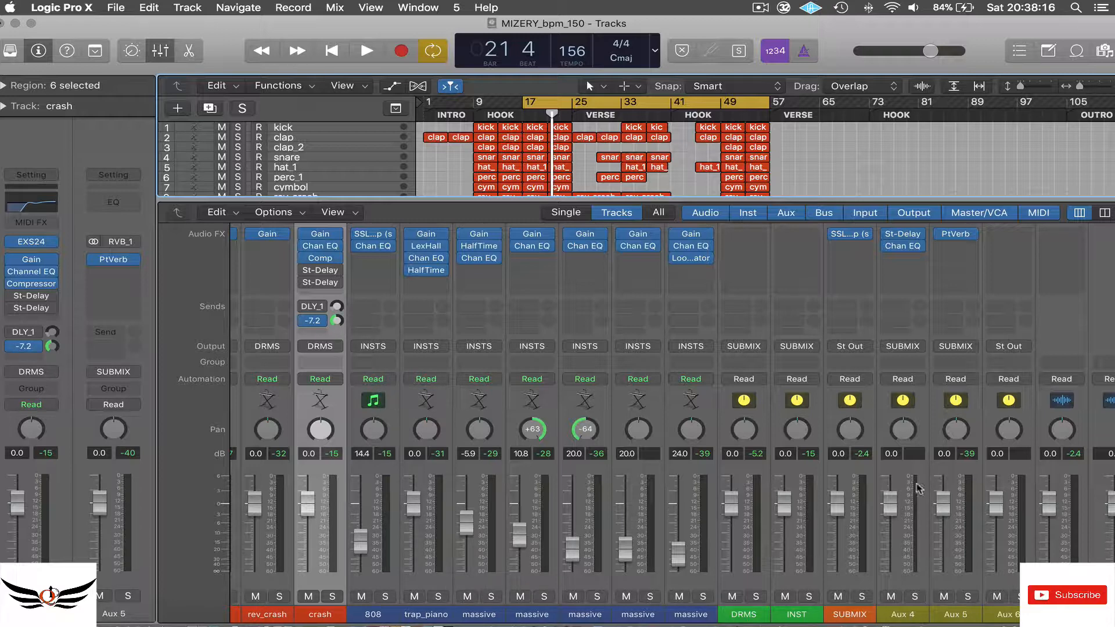
# Inspect the PlatinumVerb reverb with the Big Room preset on the Aux 5 channel, and close its window.
pyautogui.hscroll(1, 935, 360)
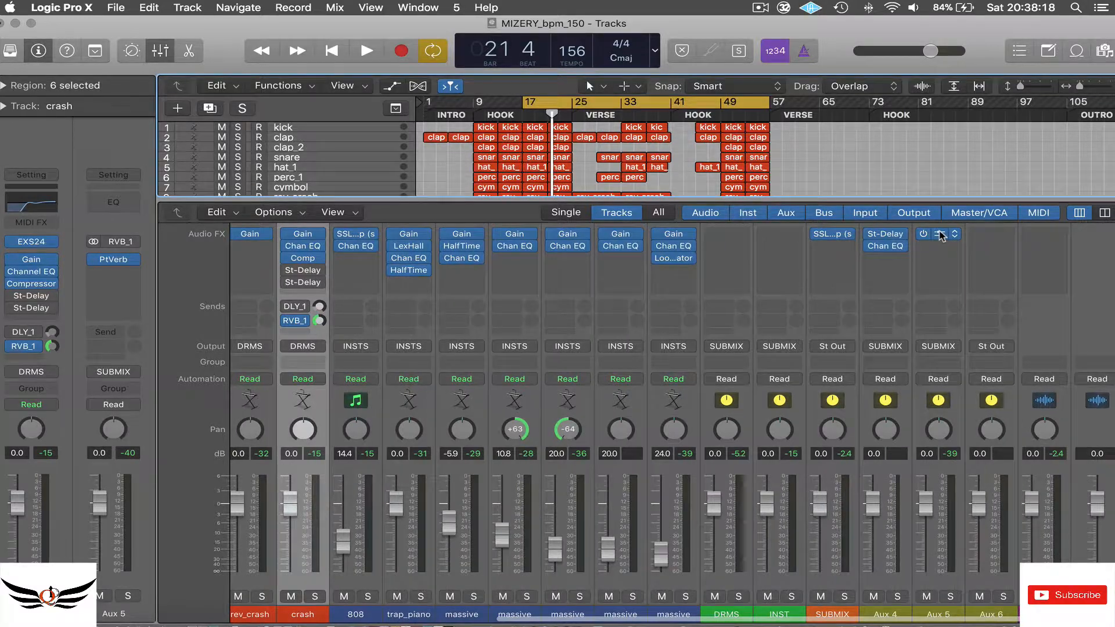
pyautogui.click(941, 236)
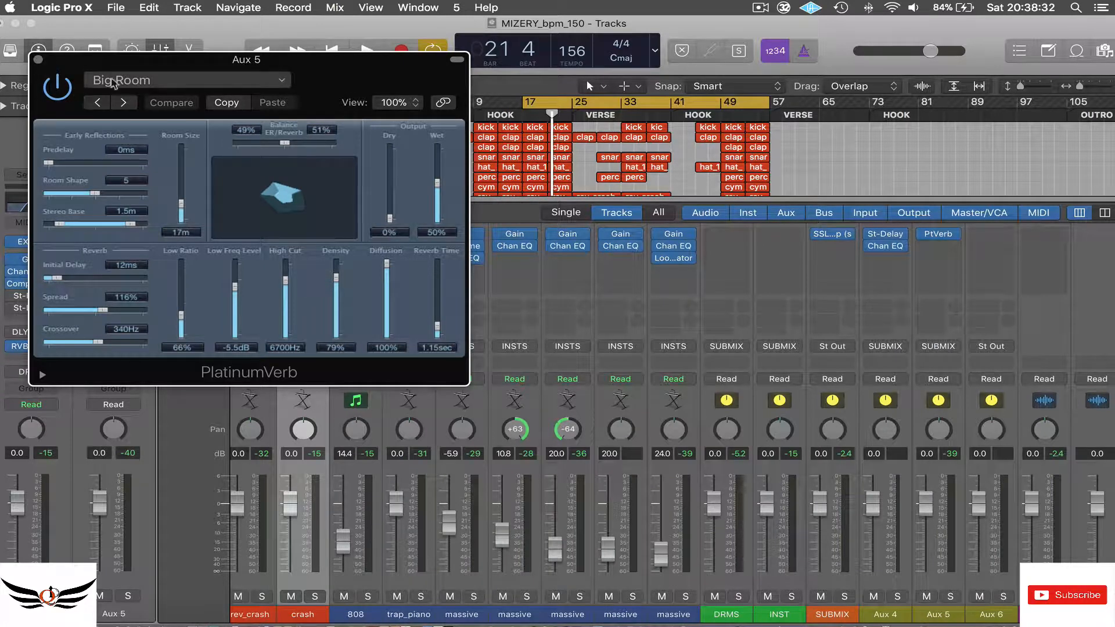
pyautogui.click(38, 60)
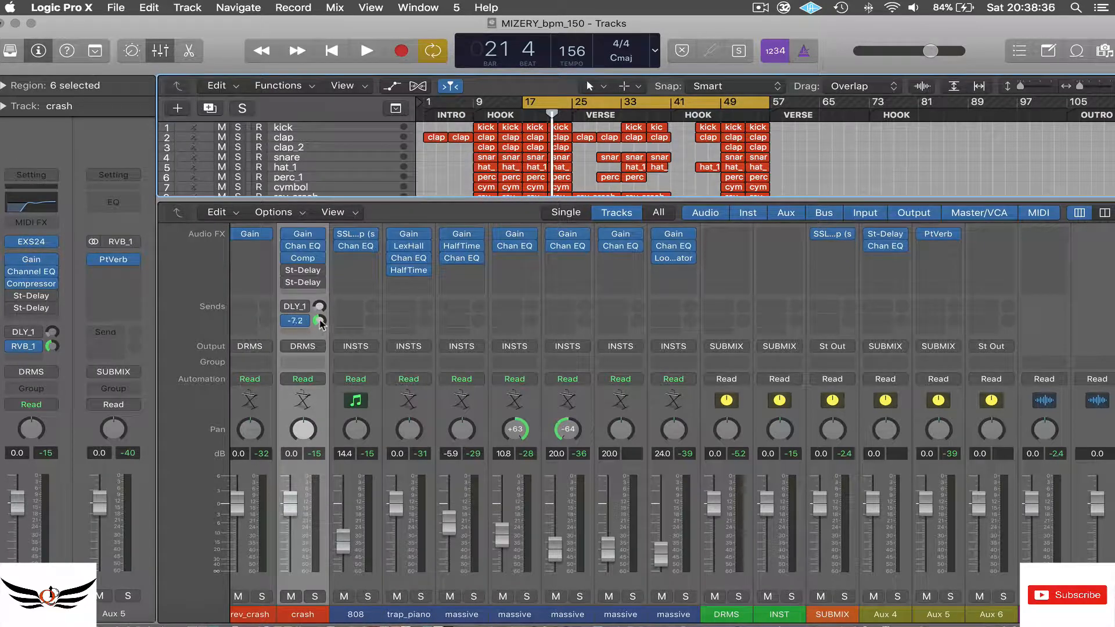
# Bypass the crash track's RVB_1 send and audition the crash soloed without reverb.
pyautogui.click(287, 321)
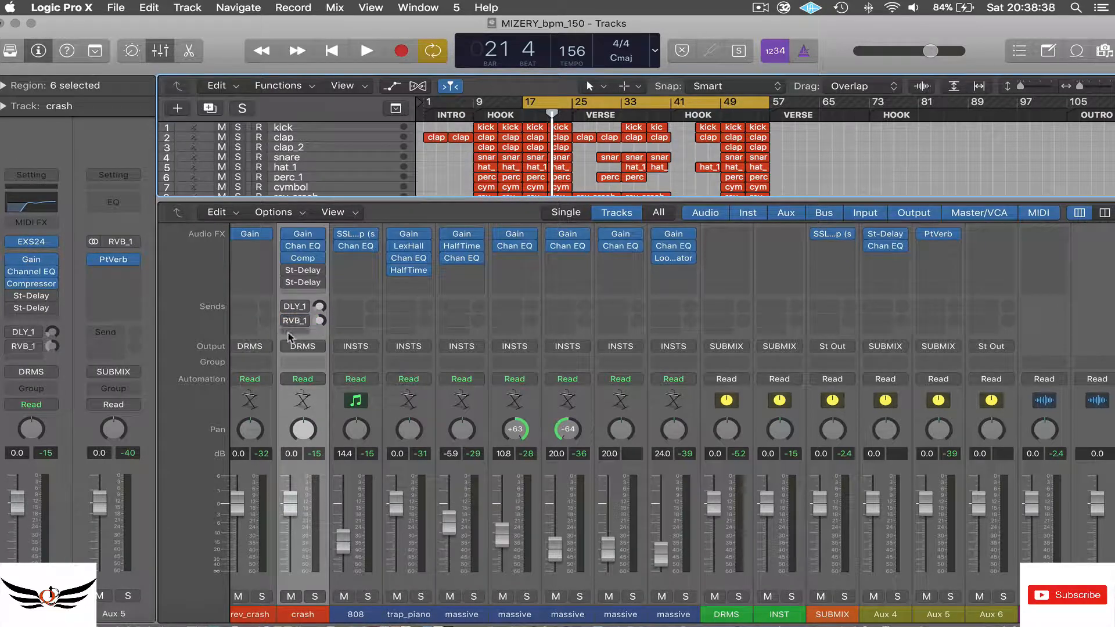
pyautogui.click(315, 597)
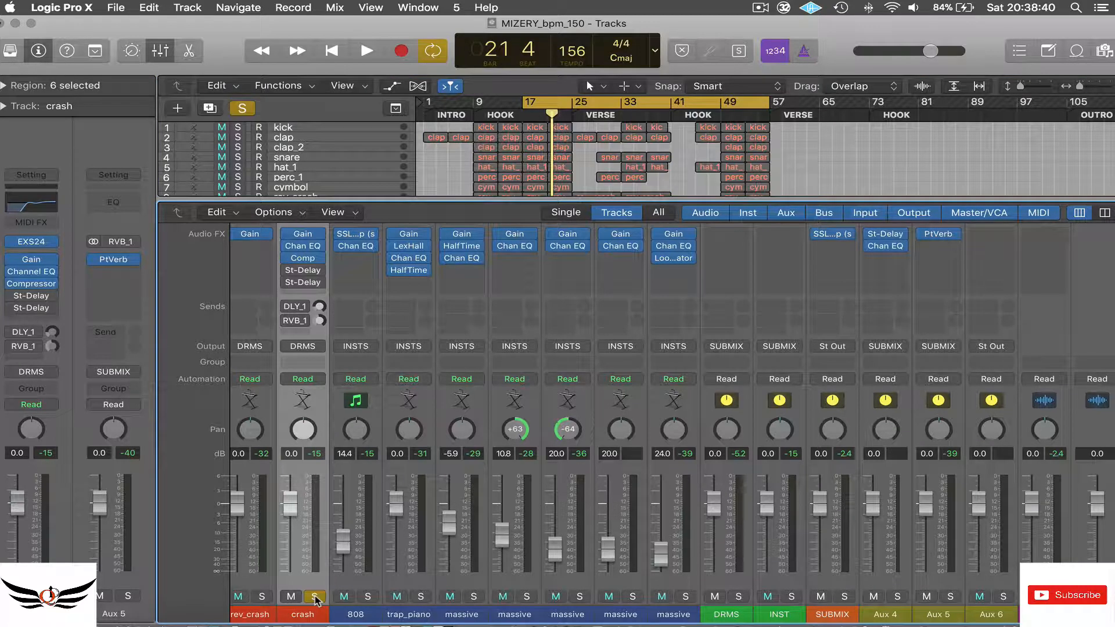
pyautogui.press('space')
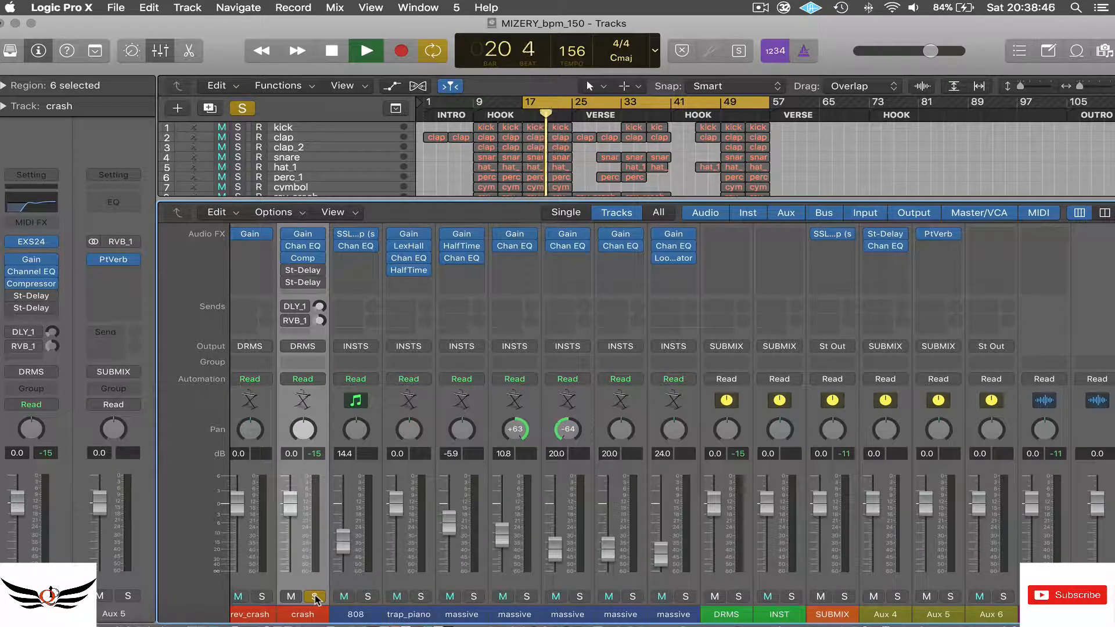
pyautogui.press('space')
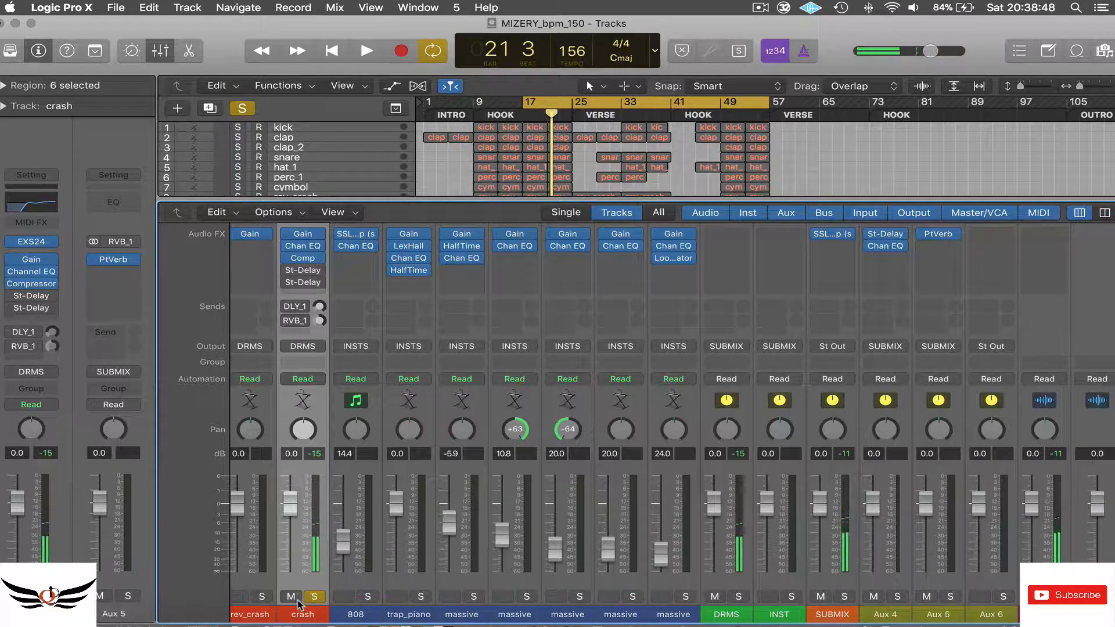
# Turn the crash track's RVB_1 send back on at -6.0 and audition the soloed crash with reverb.
pyautogui.keyDown('super'); pyautogui.click(289, 323); pyautogui.keyUp('super')
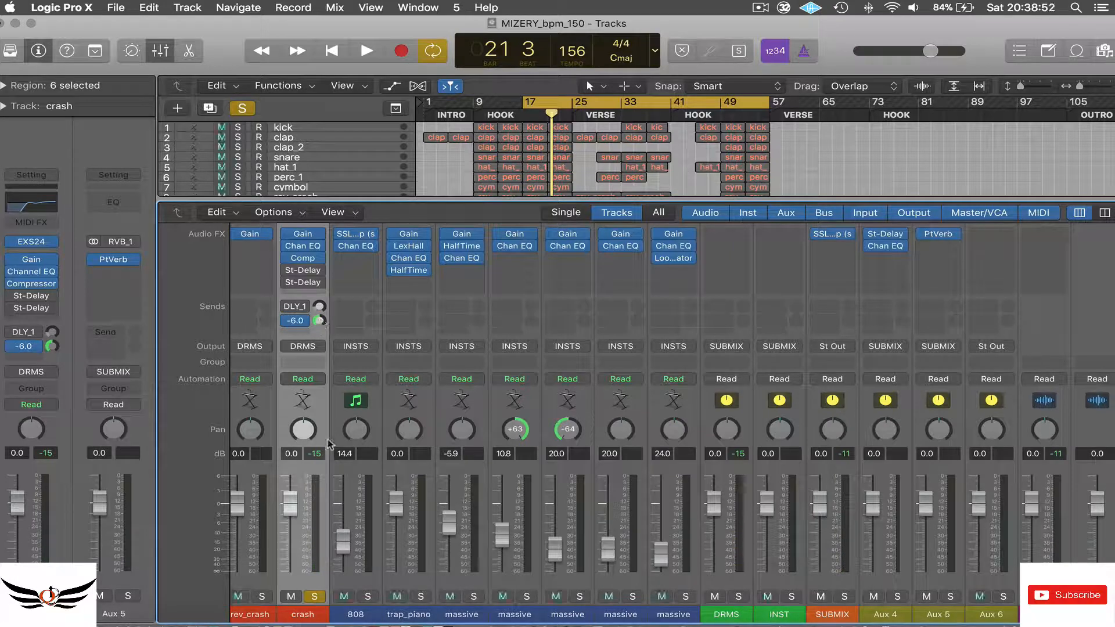
pyautogui.press('space')
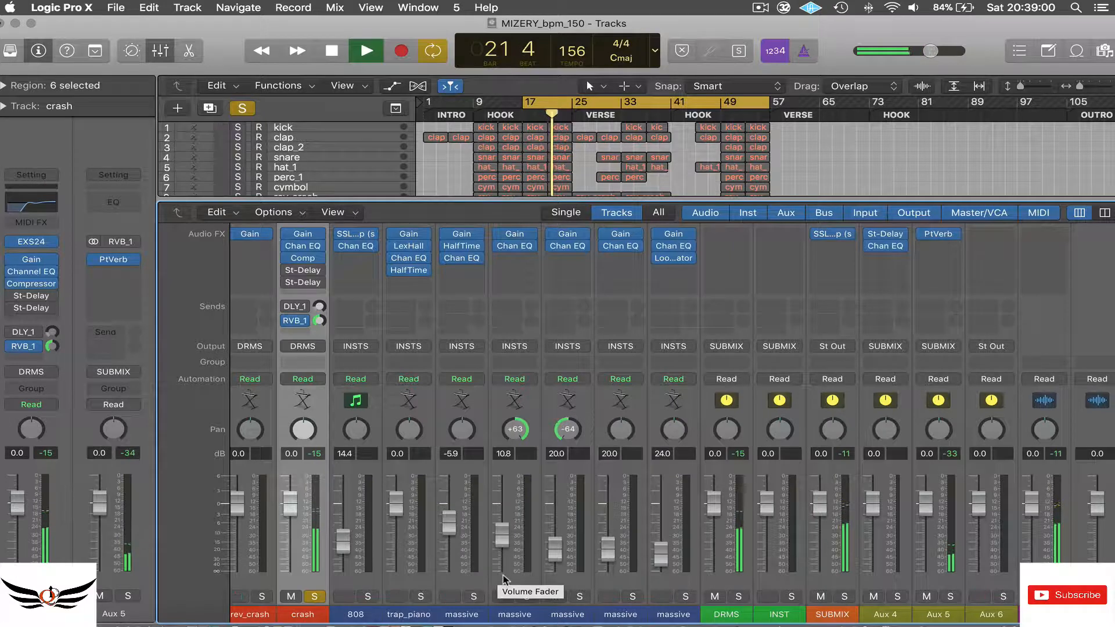
pyautogui.press('space')
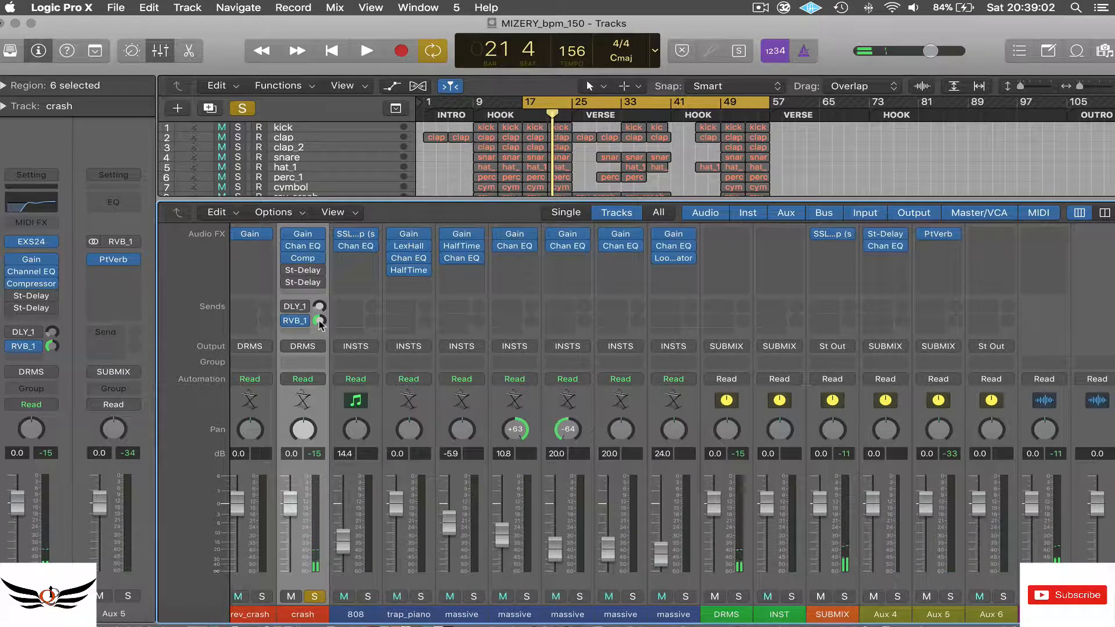
pyautogui.scroll(1, 319, 321)
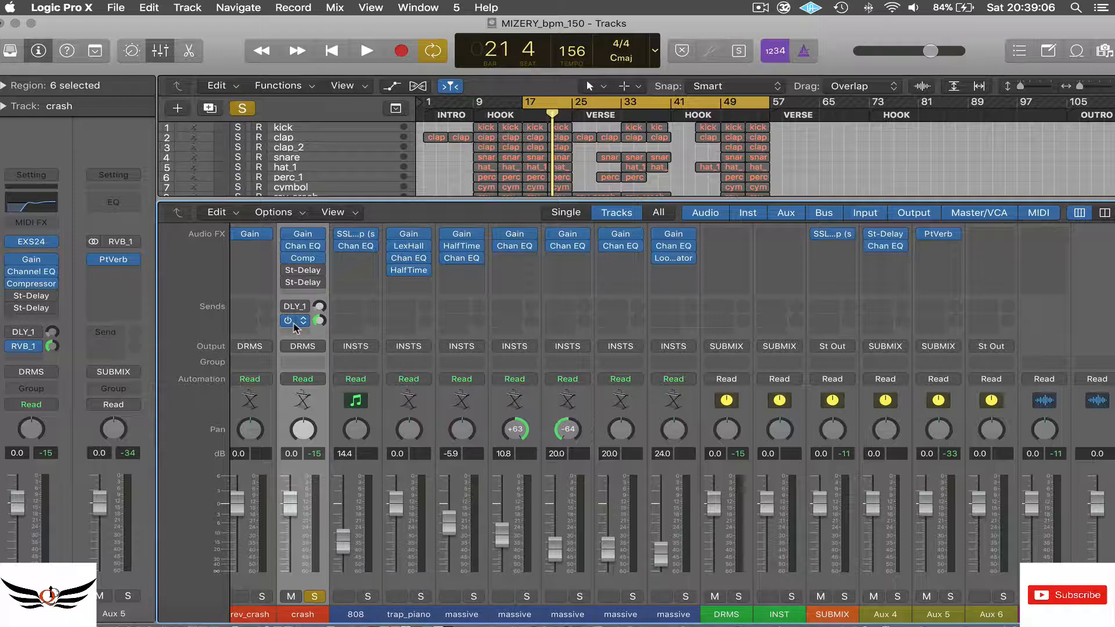
# Unsolo the crash track to hear its reverb in the full mix, and bypass its RVB_1 send.
pyautogui.click(314, 597)
pyautogui.press('space')
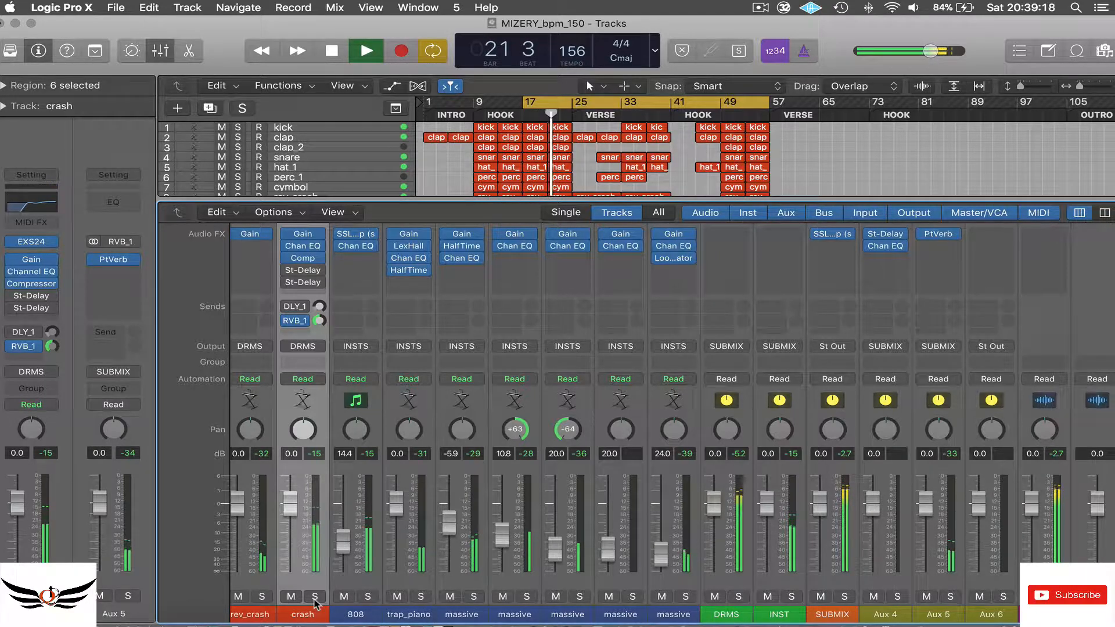
pyautogui.press('space')
pyautogui.scroll(2, 345, 453)
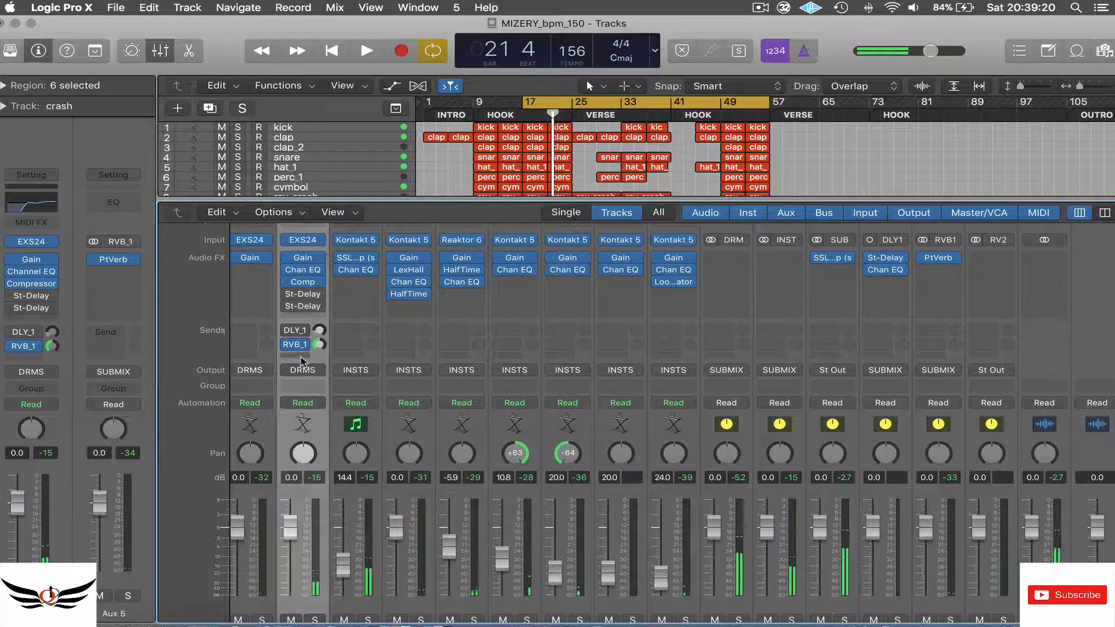
pyautogui.click(287, 345)
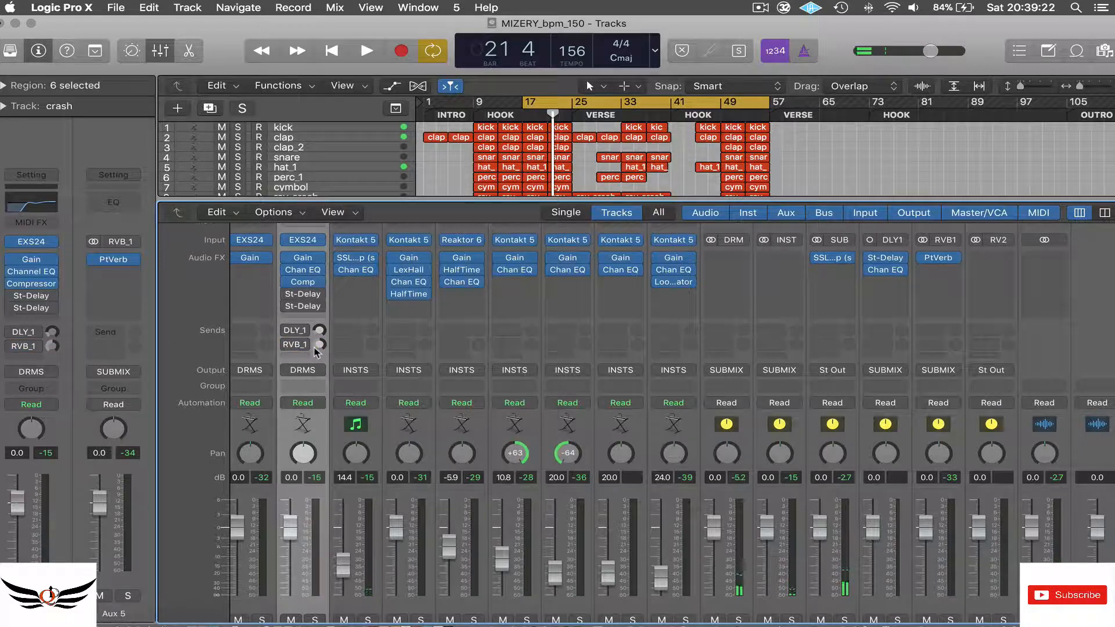
# Enable and open the crash track's first Stereo Delay, qdup_vocal_space, and move its window clear of the crash channel strip.
pyautogui.scroll(1, 314, 349)
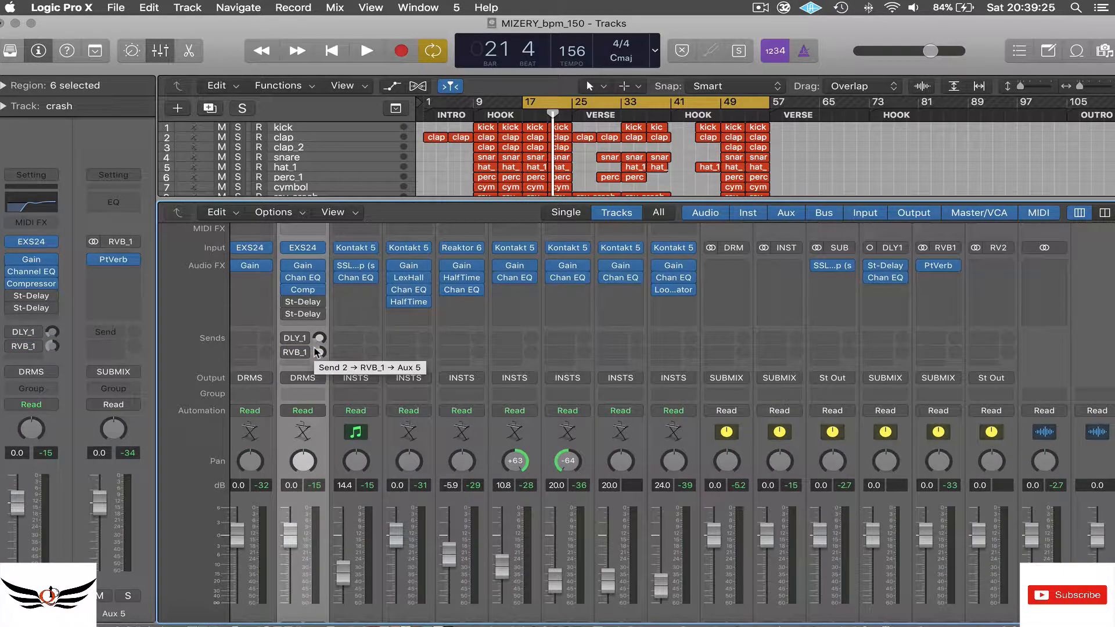
pyautogui.scroll(3, 316, 352)
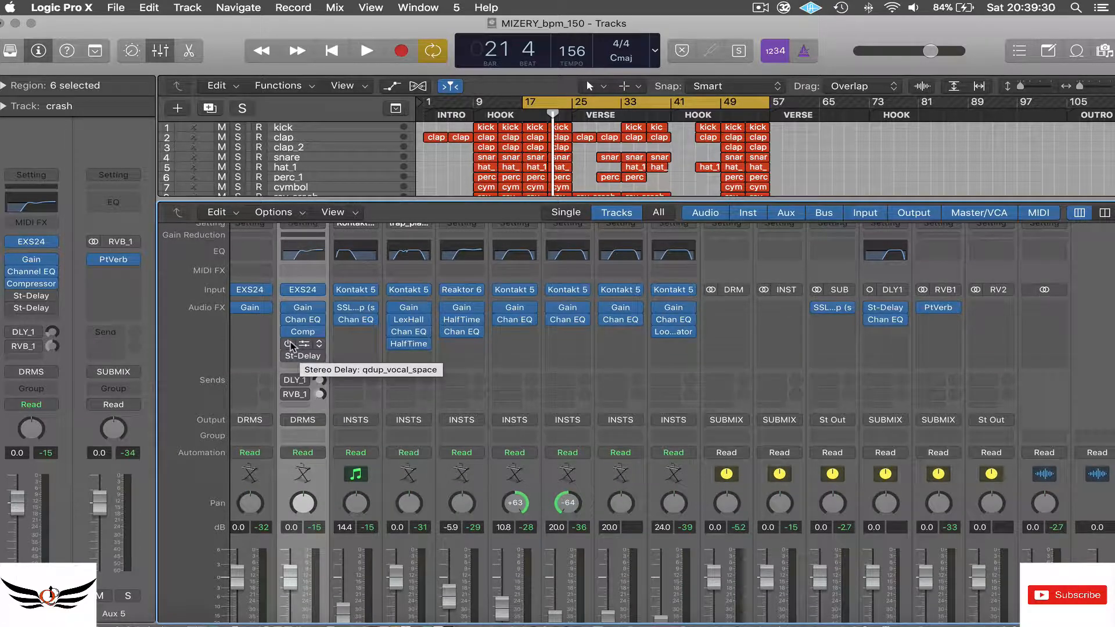
pyautogui.click(28, 300)
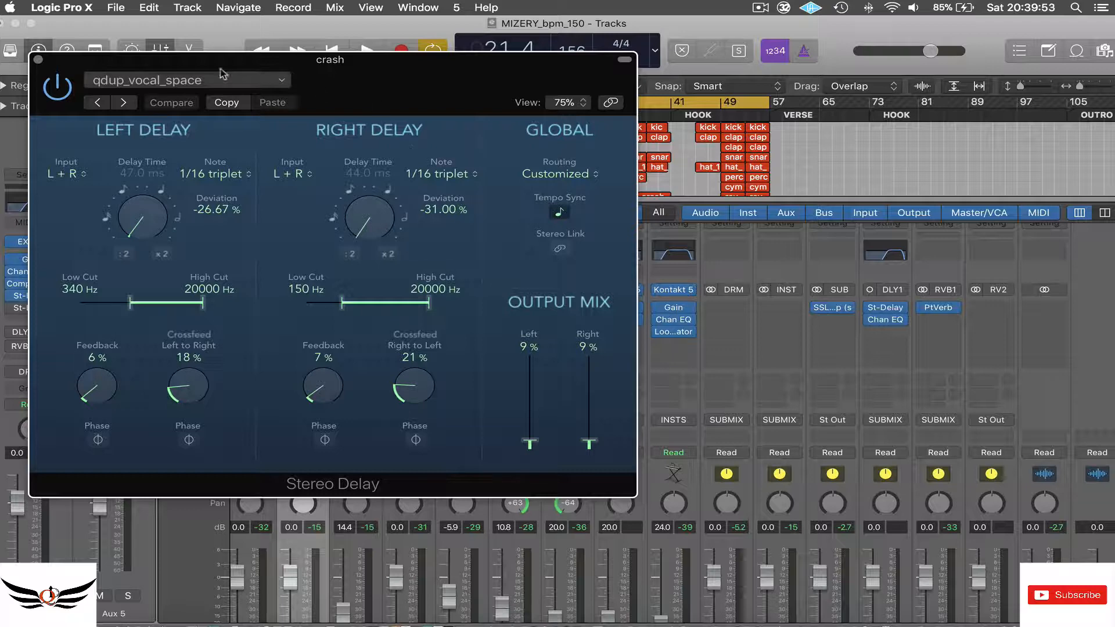
pyautogui.moveTo(101, 66); pyautogui.dragTo(583, 193)
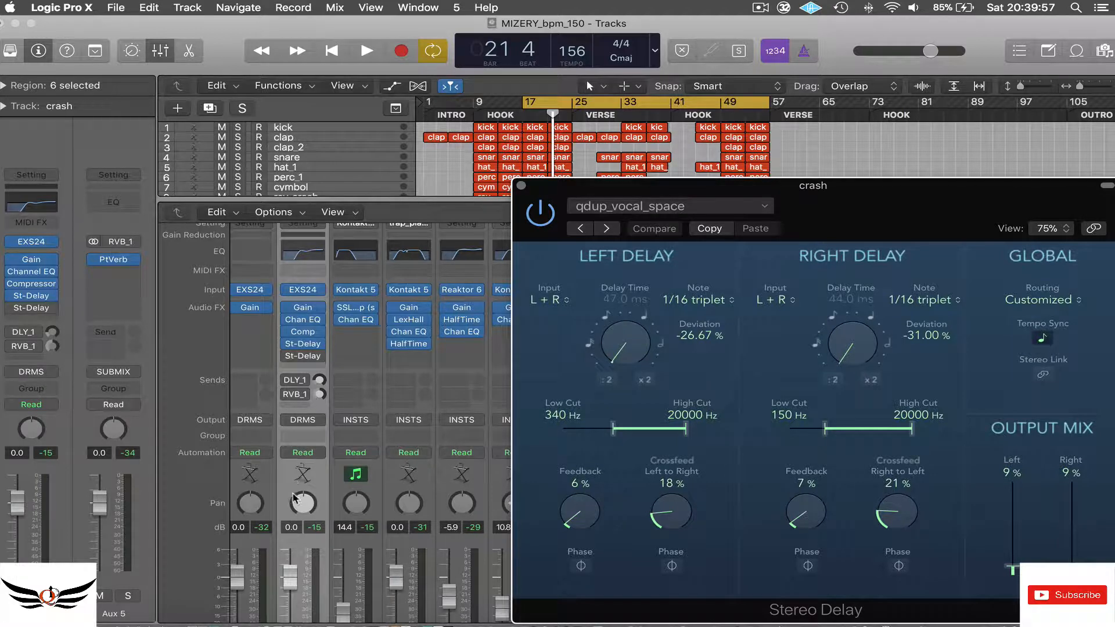
# Solo the crash track and audition it with the qdup_vocal_space delay active and bypassed.
pyautogui.scroll(-3, 296, 505)
pyautogui.click(314, 613)
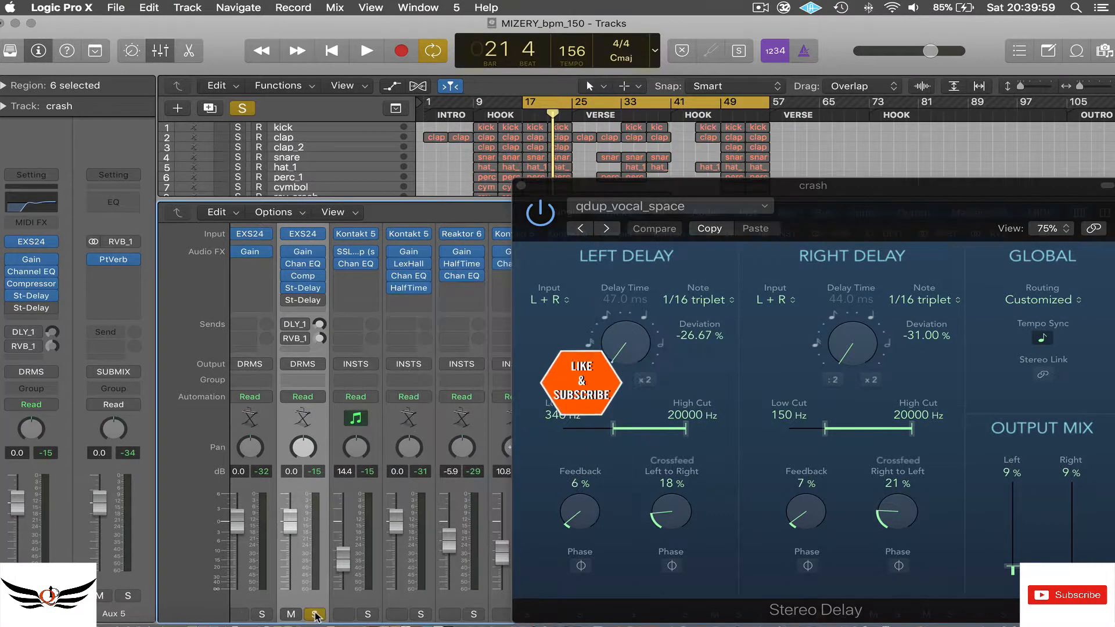
pyautogui.press('space')
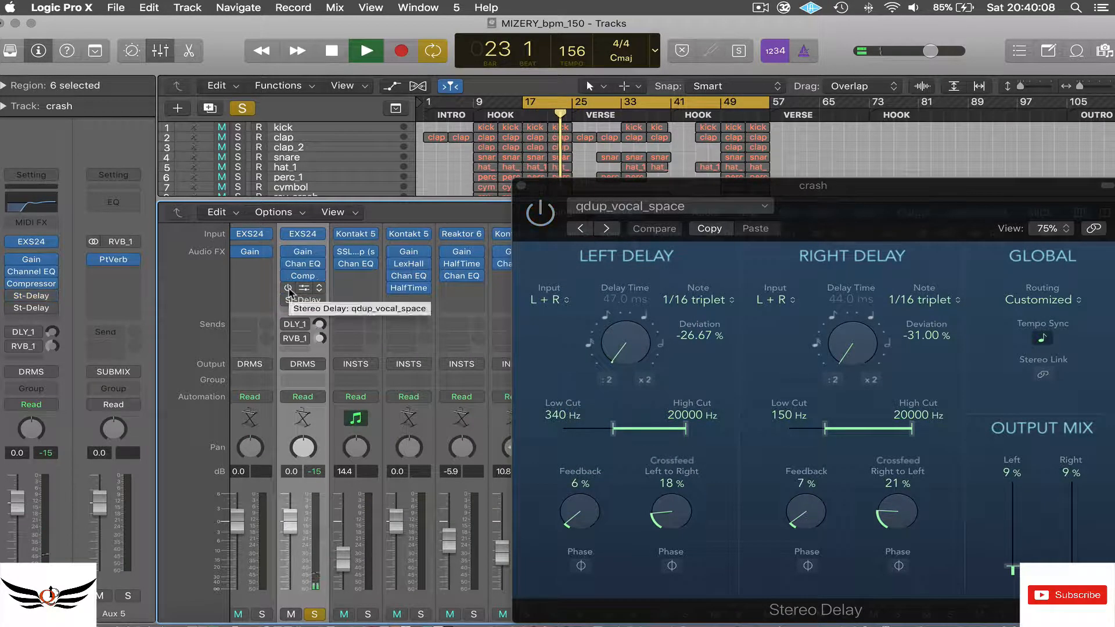
pyautogui.click(289, 290)
pyautogui.press('space')
pyautogui.press('space')
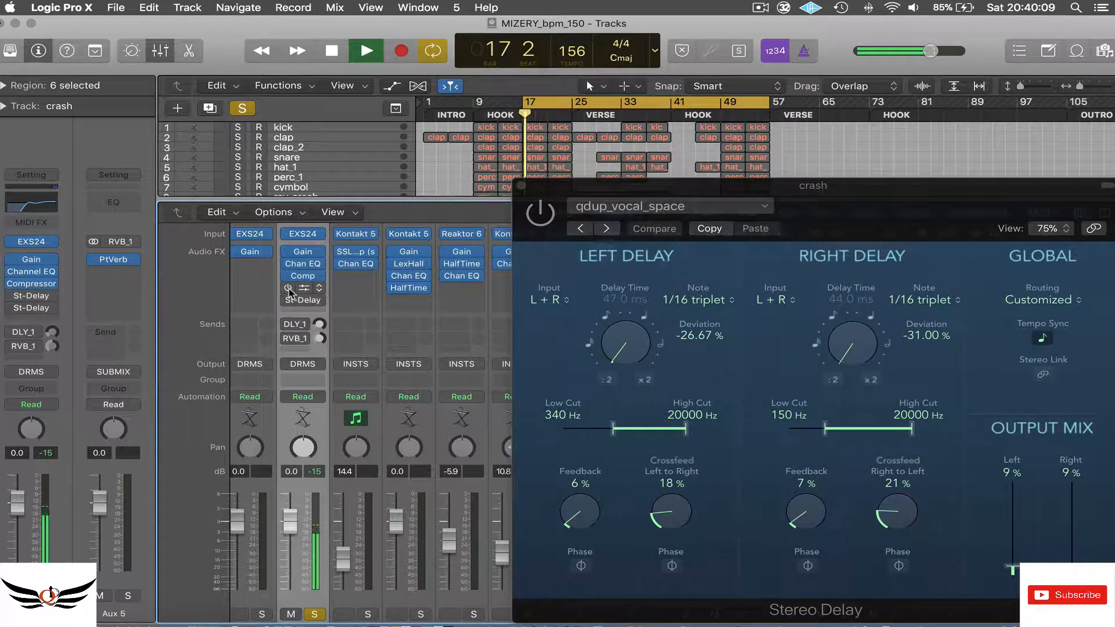
pyautogui.press('space')
# Compare the soloed crash again with its first Stereo Delay on and off, leaving the delay enabled.
pyautogui.click(288, 289)
pyautogui.press('space')
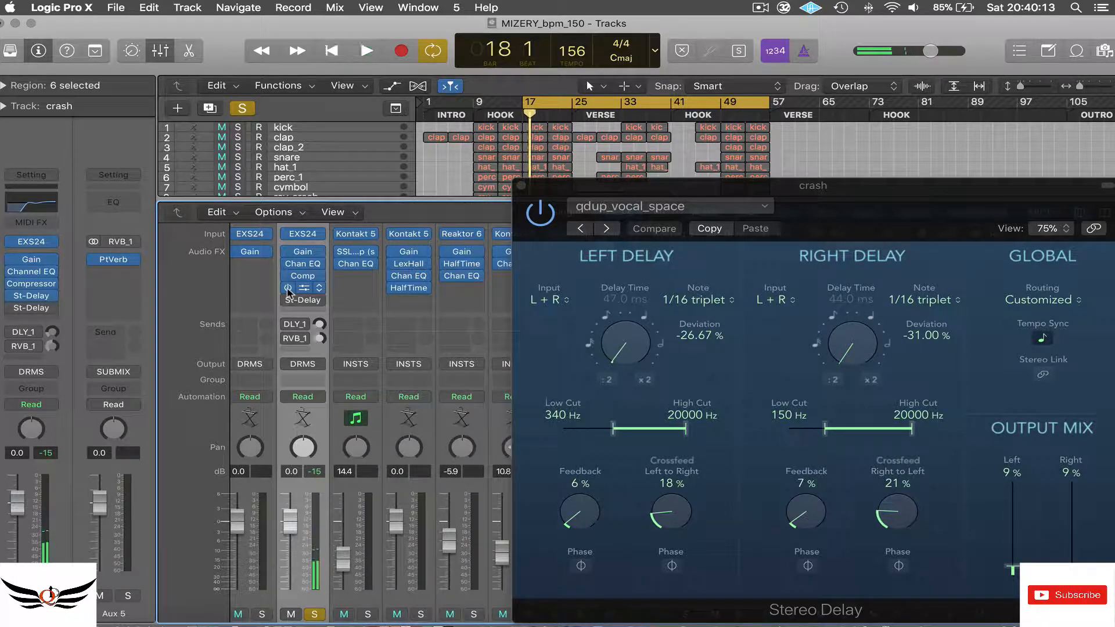
pyautogui.click(289, 290)
pyautogui.press('space')
pyautogui.press('space')
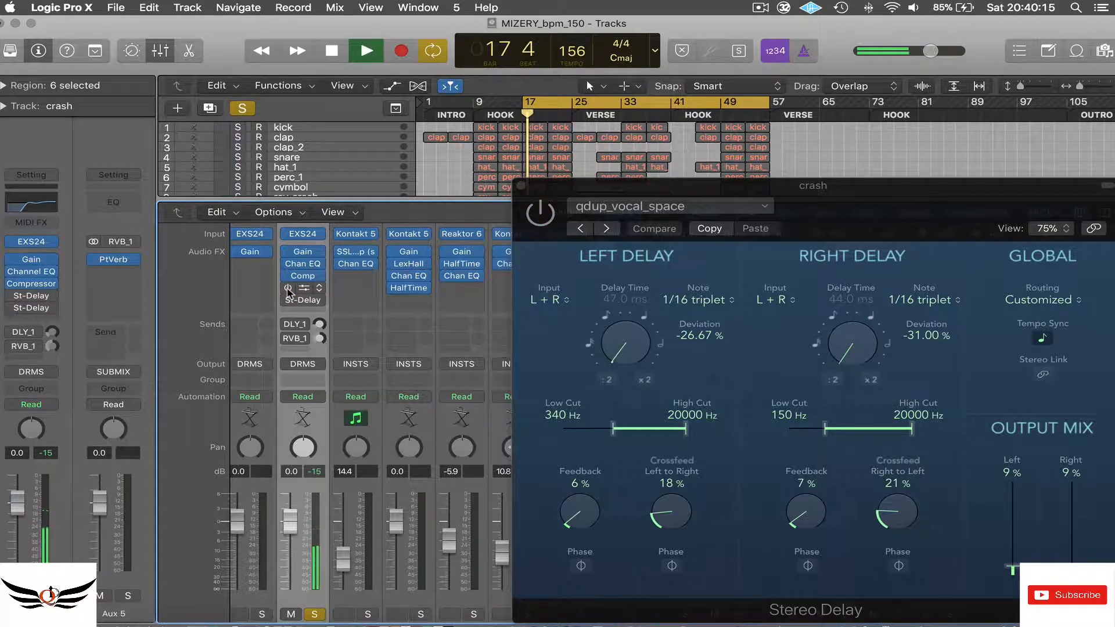
pyautogui.press('space')
pyautogui.click(288, 289)
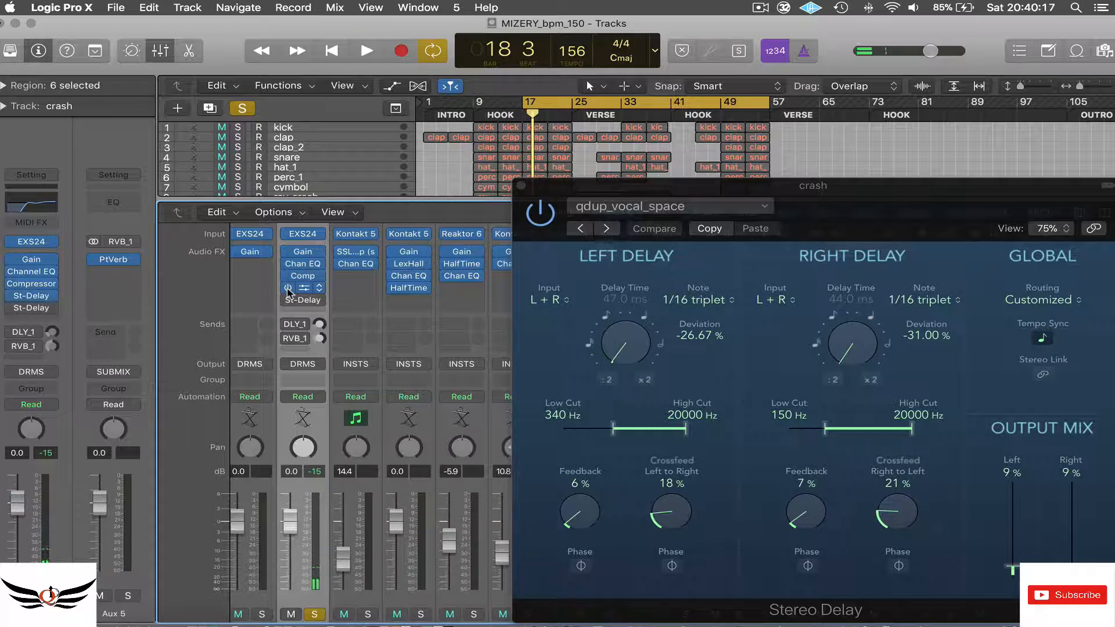
pyautogui.press('space')
pyautogui.press('space')
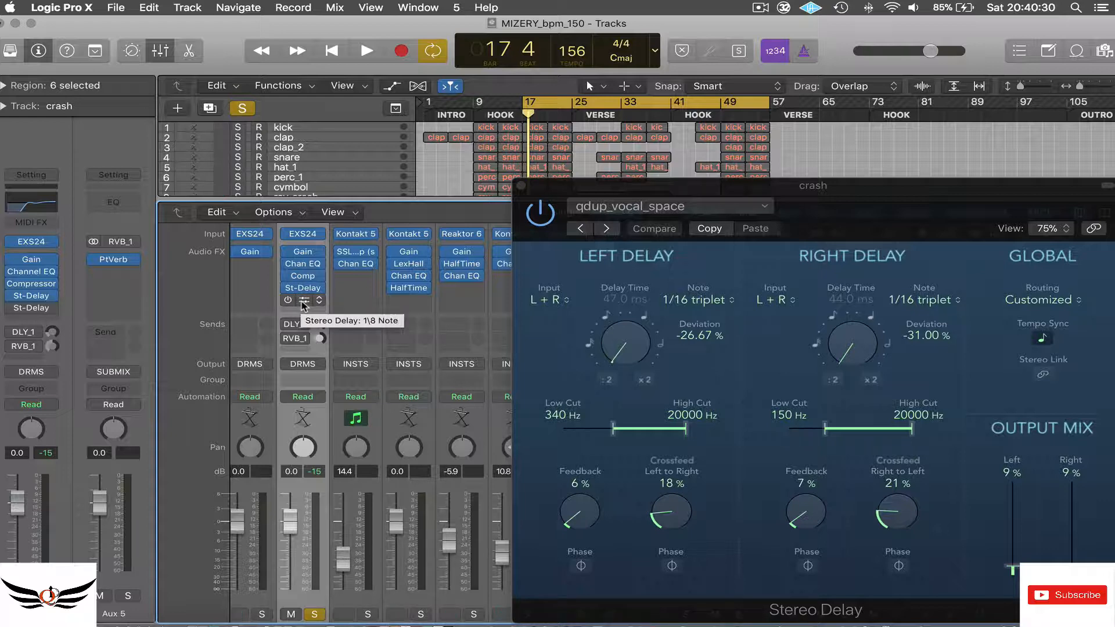
# Open the crash track's second Stereo Delay, 1\8 Note, move its window aside, and enable it to audition the soloed crash.
pyautogui.click(300, 299)
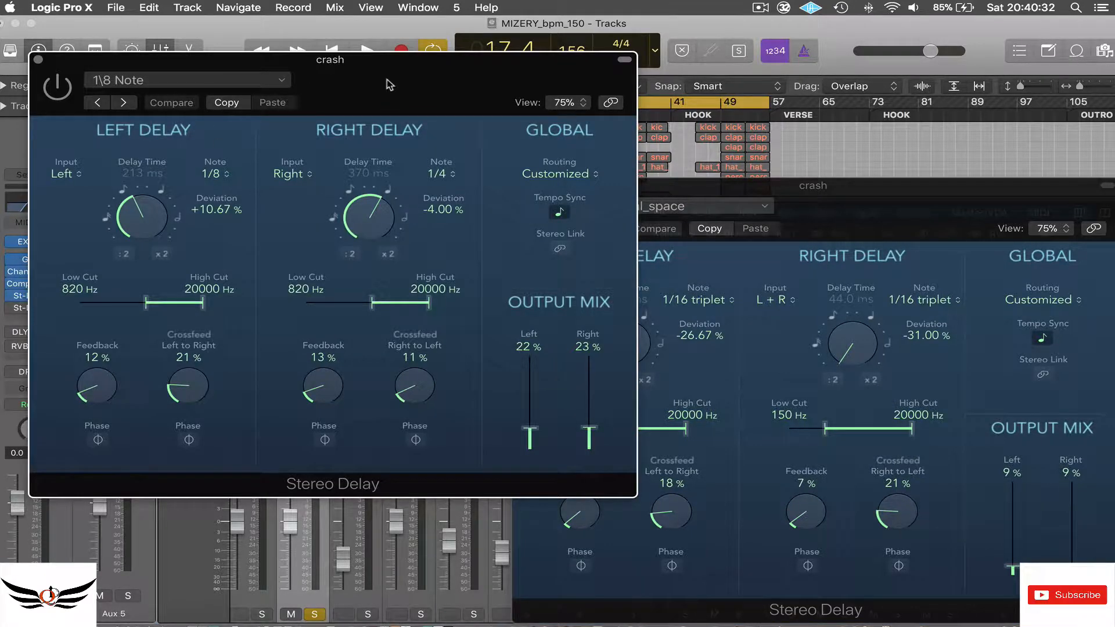
pyautogui.moveTo(395, 84); pyautogui.dragTo(884, 81)
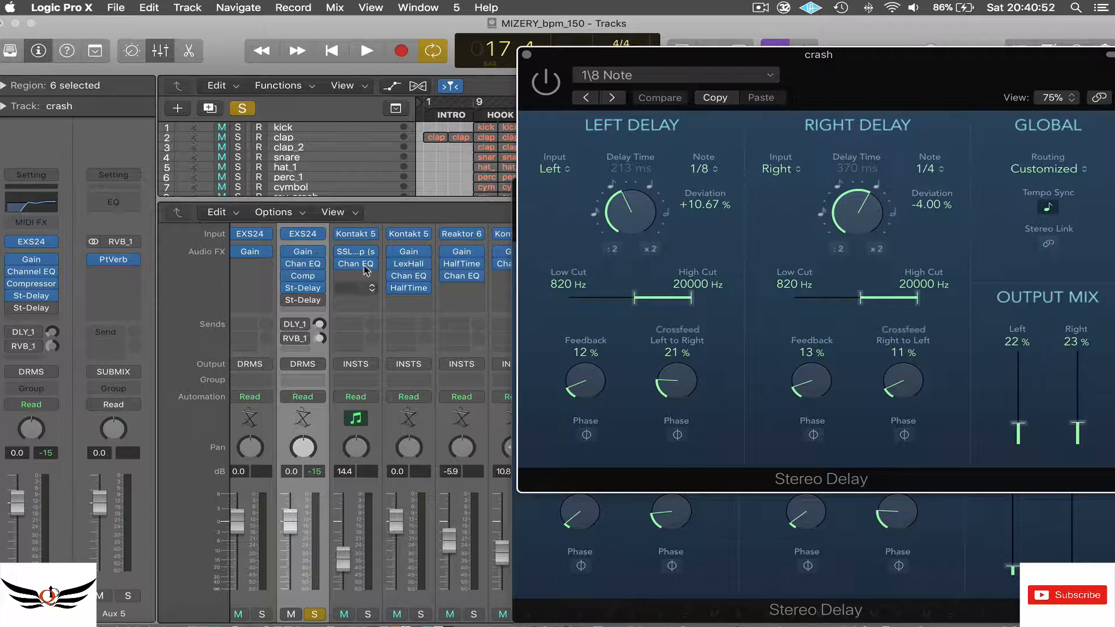
pyautogui.click(554, 90)
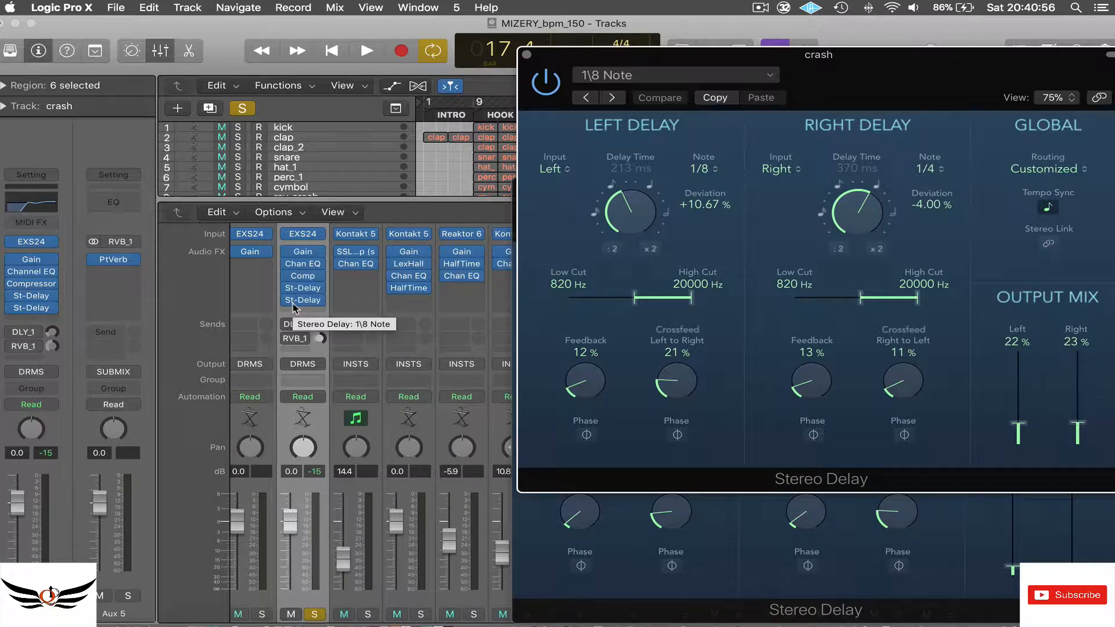
pyautogui.press('space')
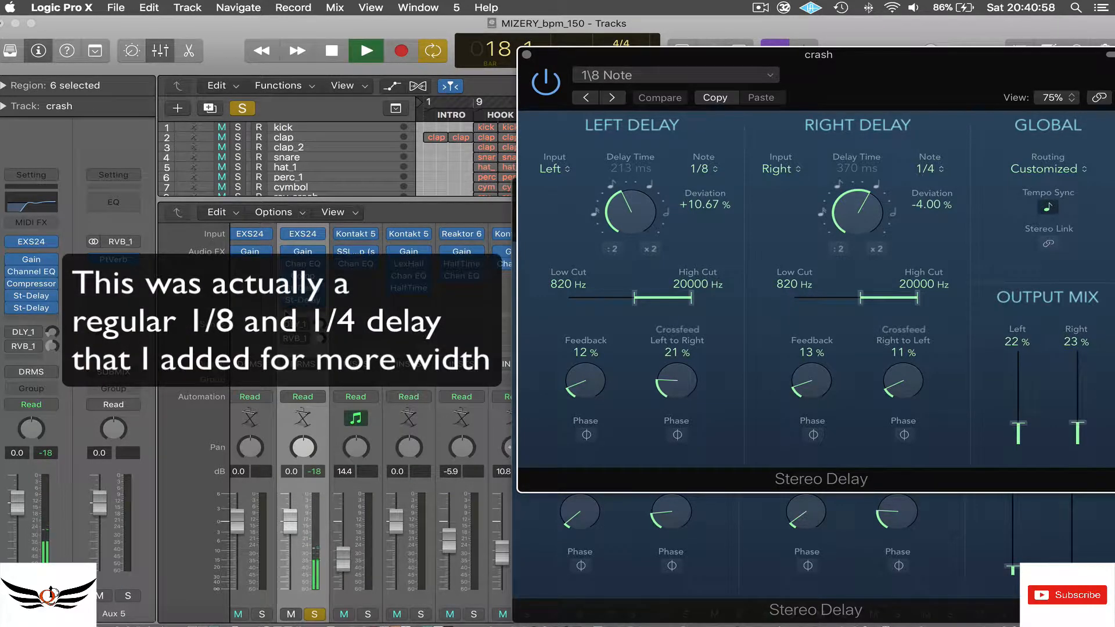
# Audition the soloed crash with the 1\8 Note Stereo Delay again, and close both Stereo Delay windows.
pyautogui.press('space')
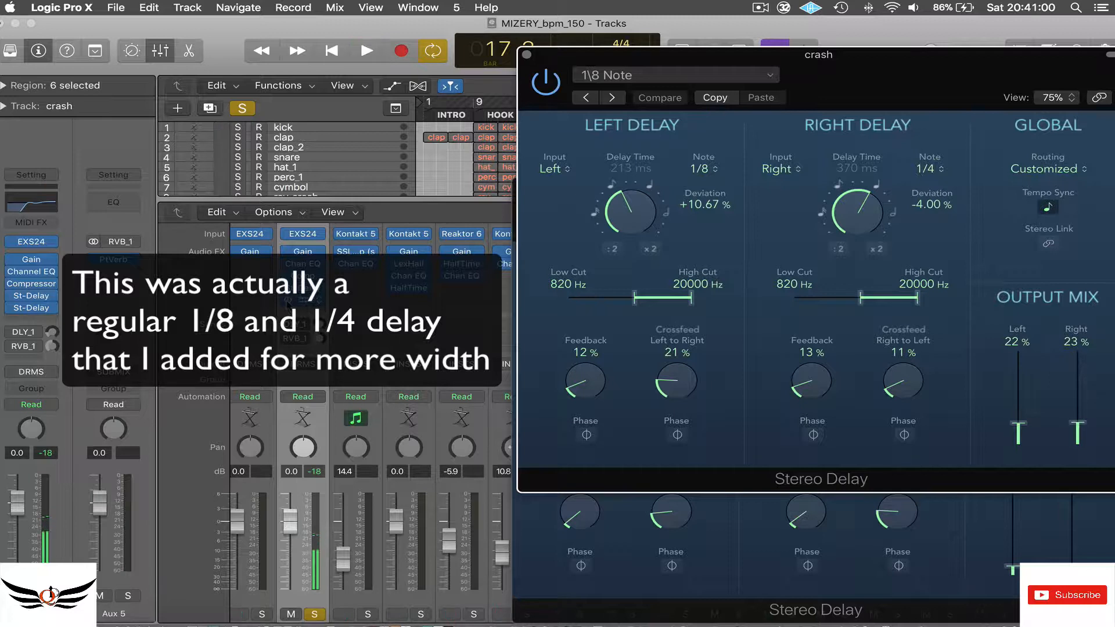
pyautogui.press('space')
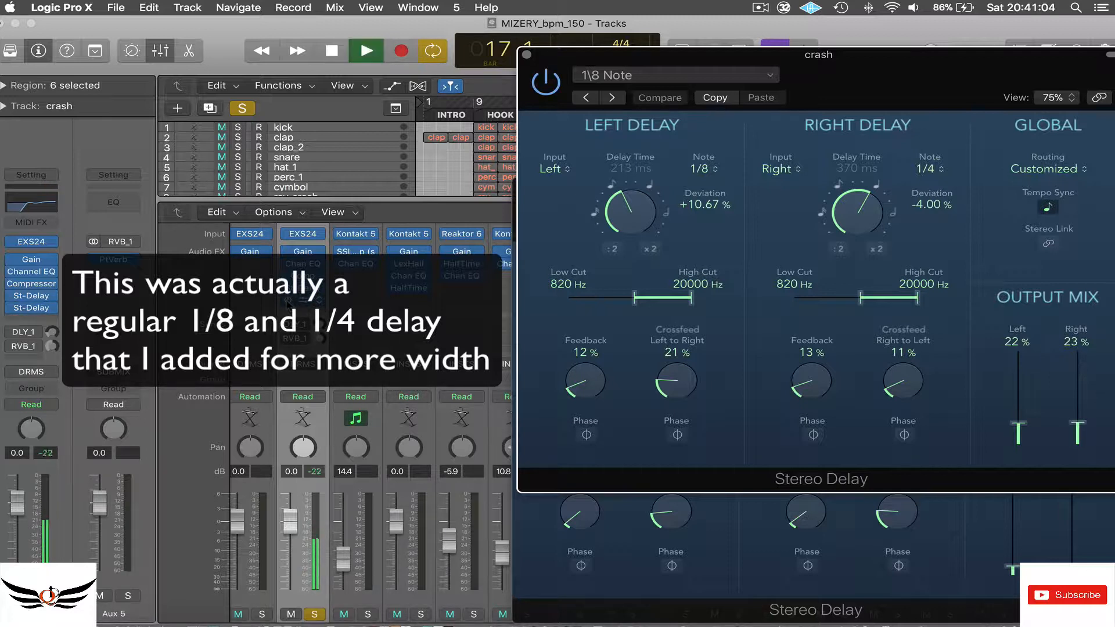
pyautogui.press('space')
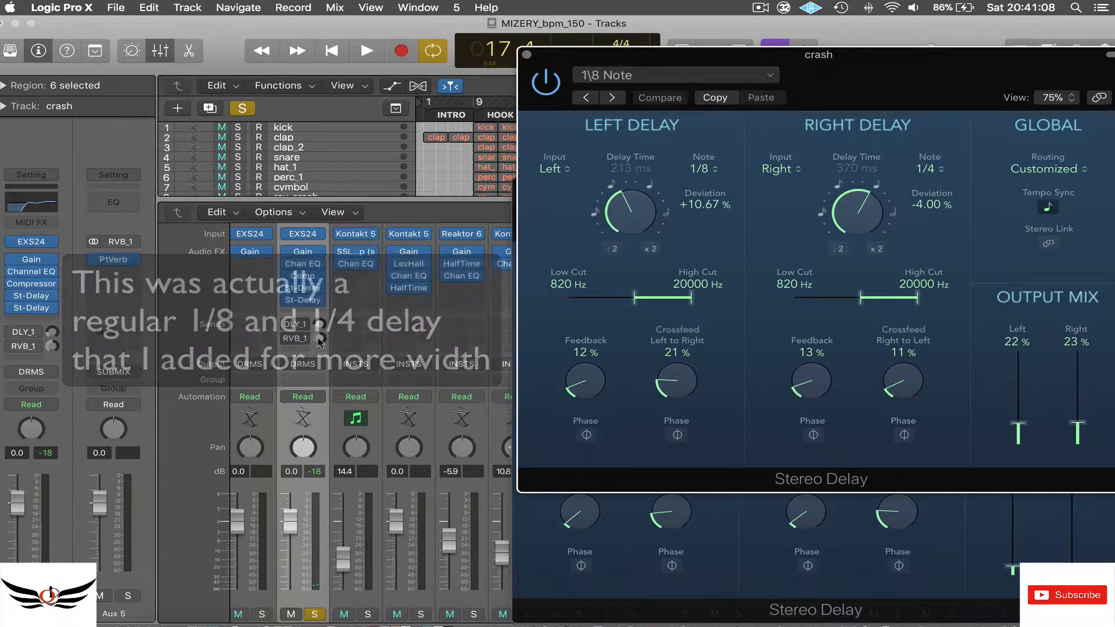
pyautogui.click(526, 56)
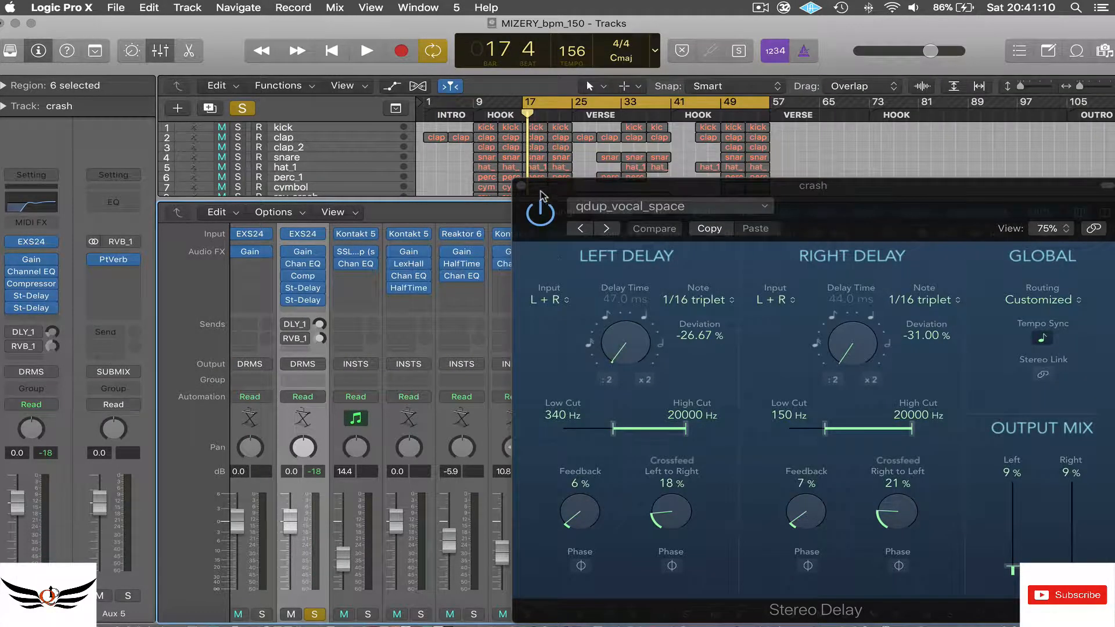
pyautogui.click(521, 185)
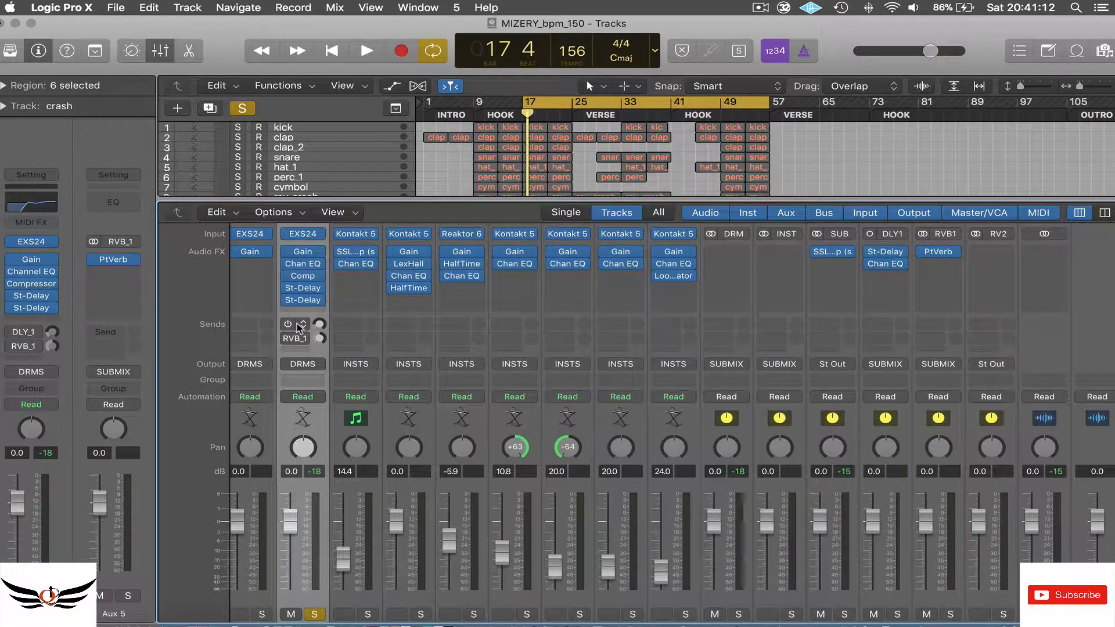
# Open the Channel EQ on the DLY1 aux to examine its low and high cut filtering, and close it.
pyautogui.scroll(2, 839, 338)
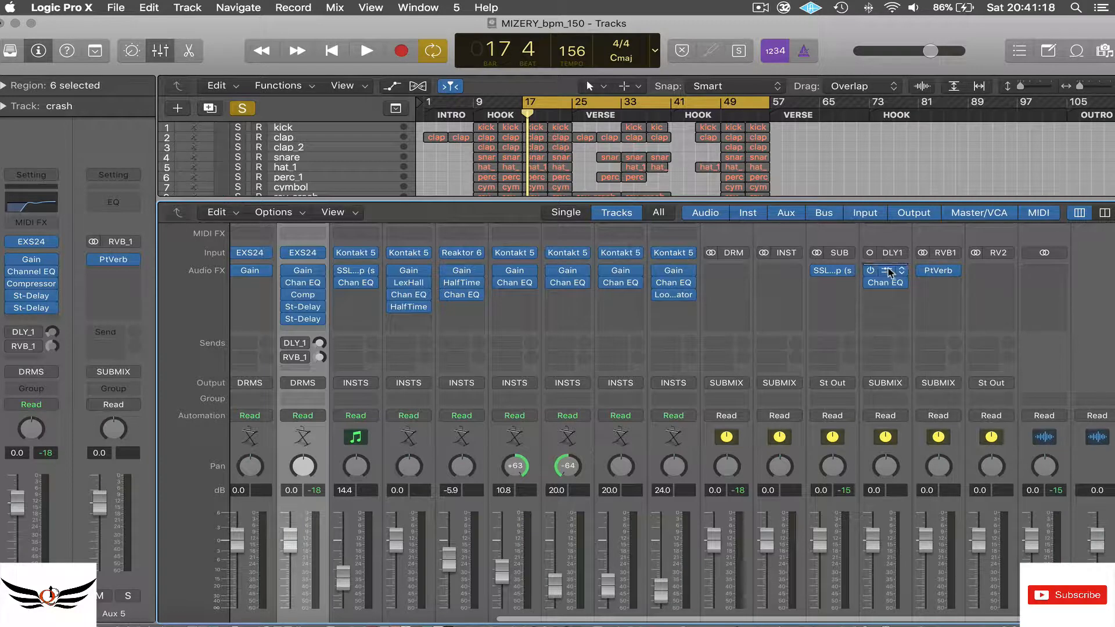
pyautogui.scroll(1, 890, 276)
pyautogui.scroll(2, 888, 278)
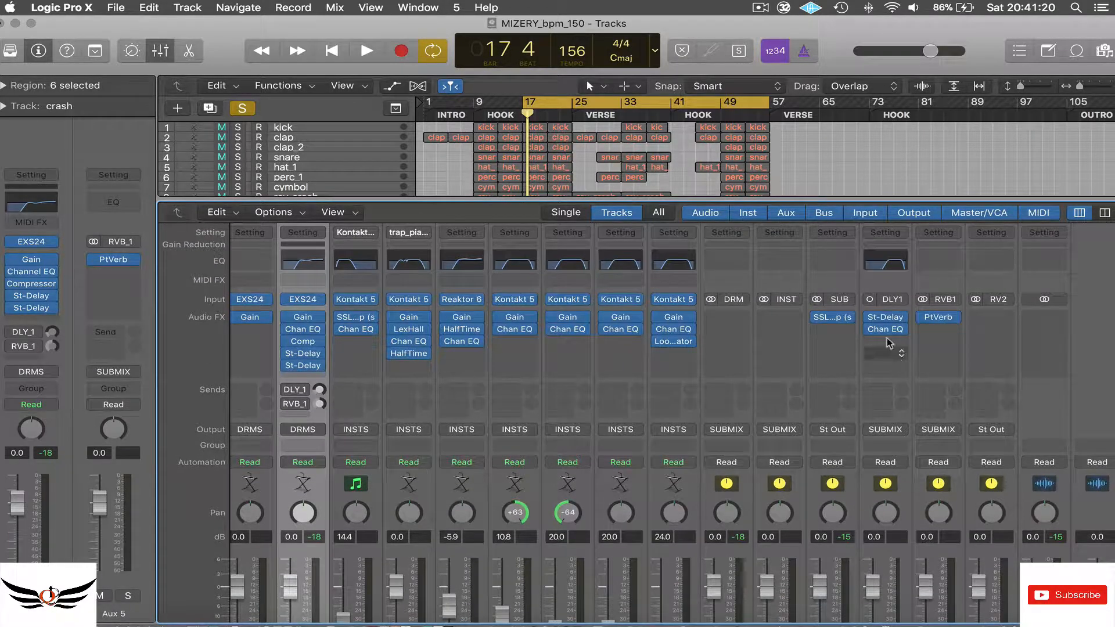
pyautogui.doubleClick(890, 266)
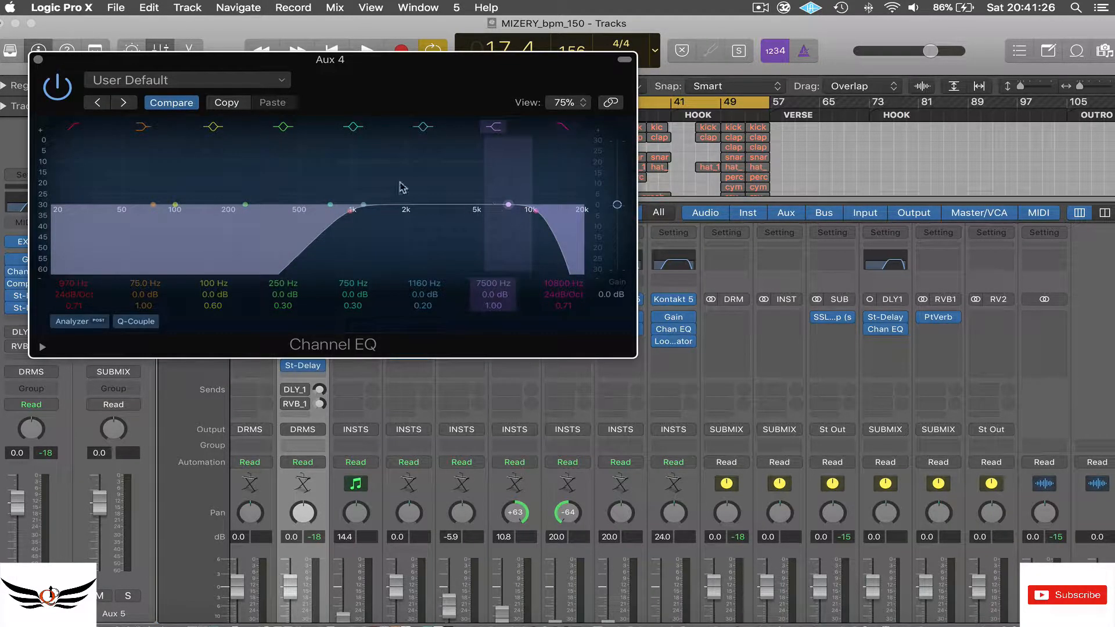
pyautogui.click(38, 61)
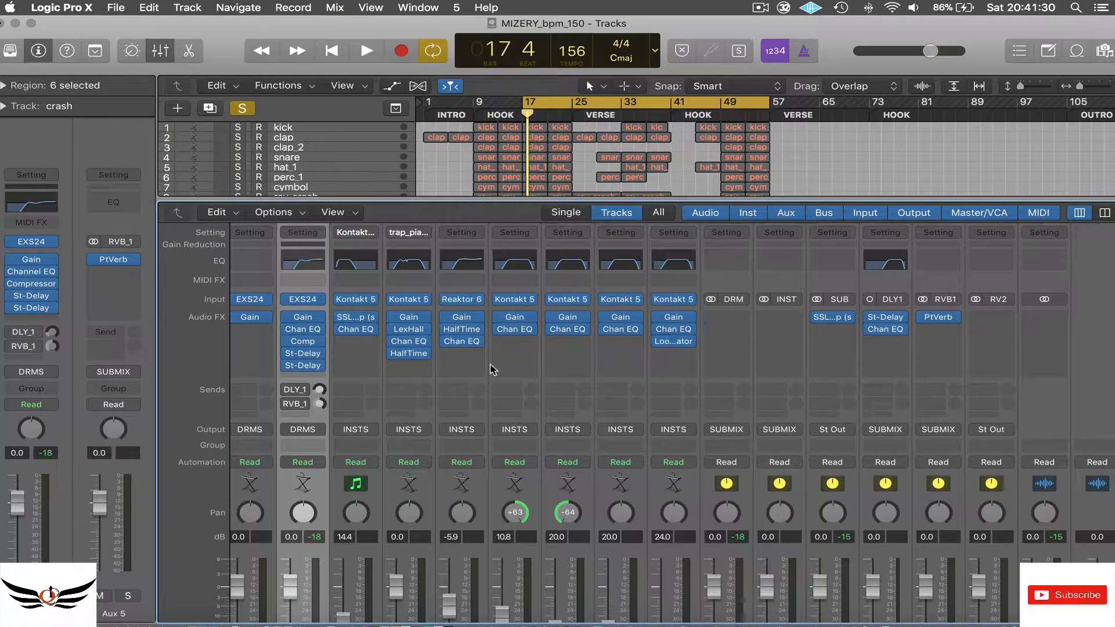
# Enable the crash track's DLY_1 send and audition the soloed crash through it.
pyautogui.hscroll(-2, 492, 369)
pyautogui.scroll(-2, 492, 370)
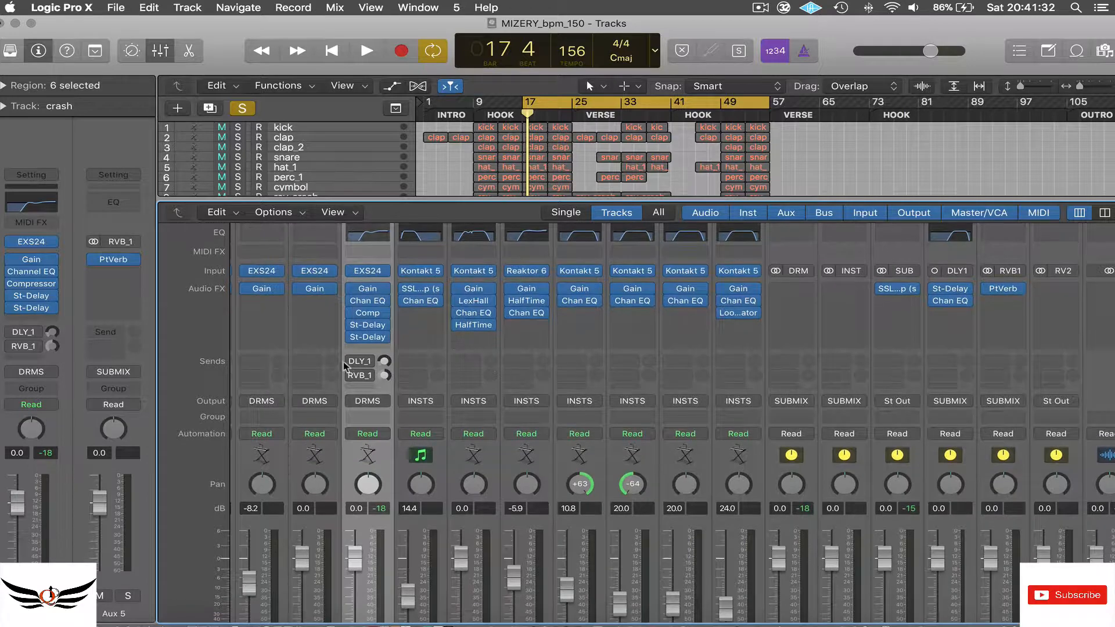
pyautogui.click(353, 362)
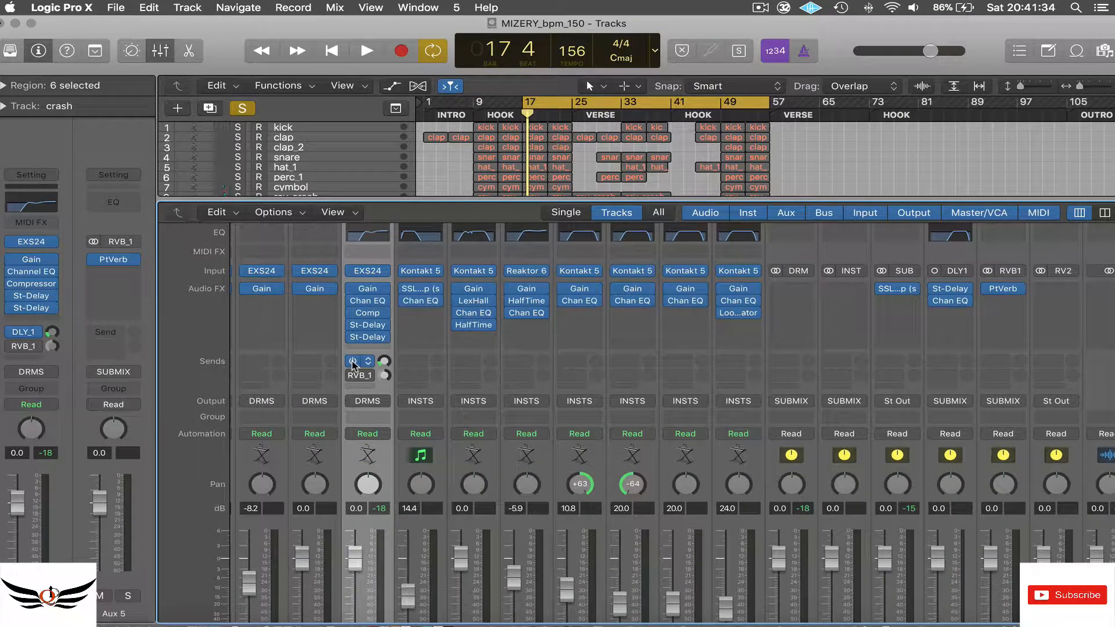
pyautogui.press('space')
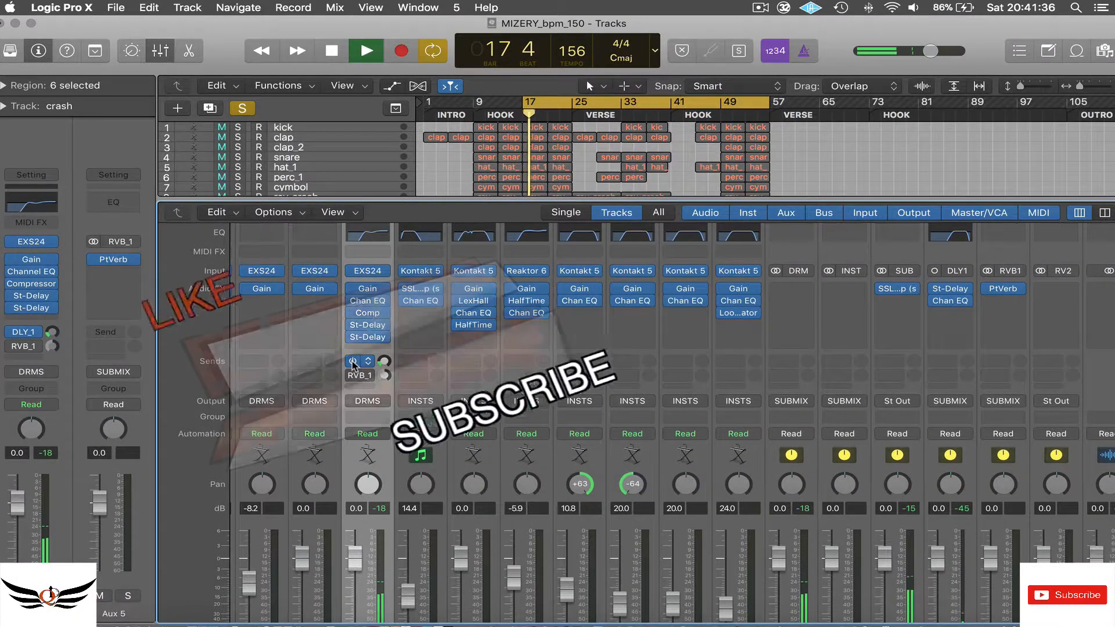
pyautogui.press('space')
pyautogui.press('space')
pyautogui.press('space')
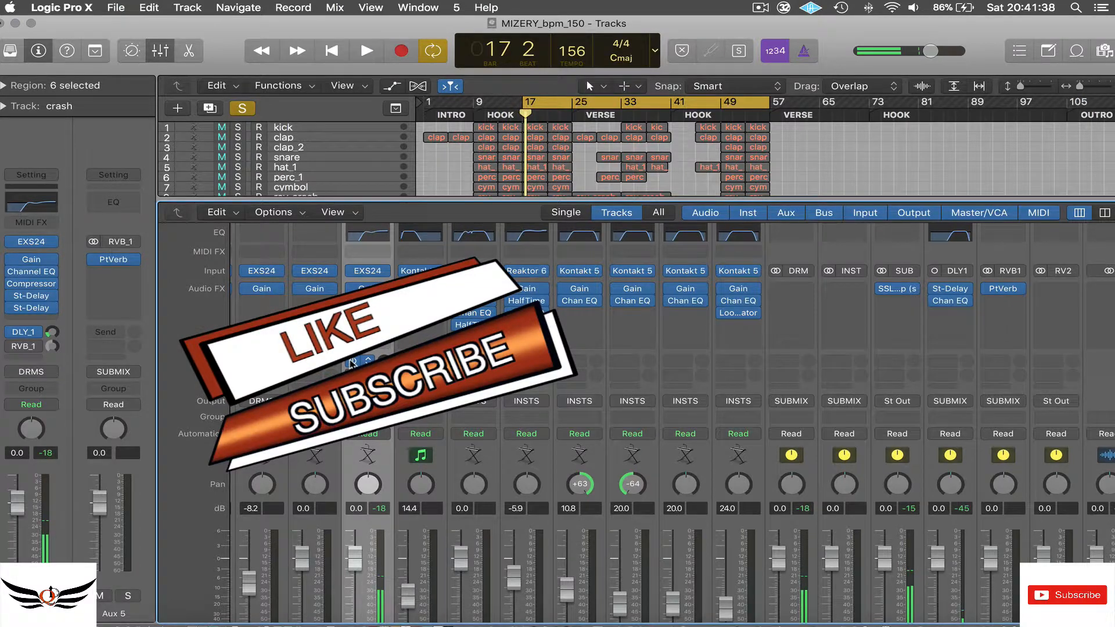
# Compare the soloed crash with the DLY_1 send off and on, leaving the send enabled.
pyautogui.click(351, 362)
pyautogui.press('space')
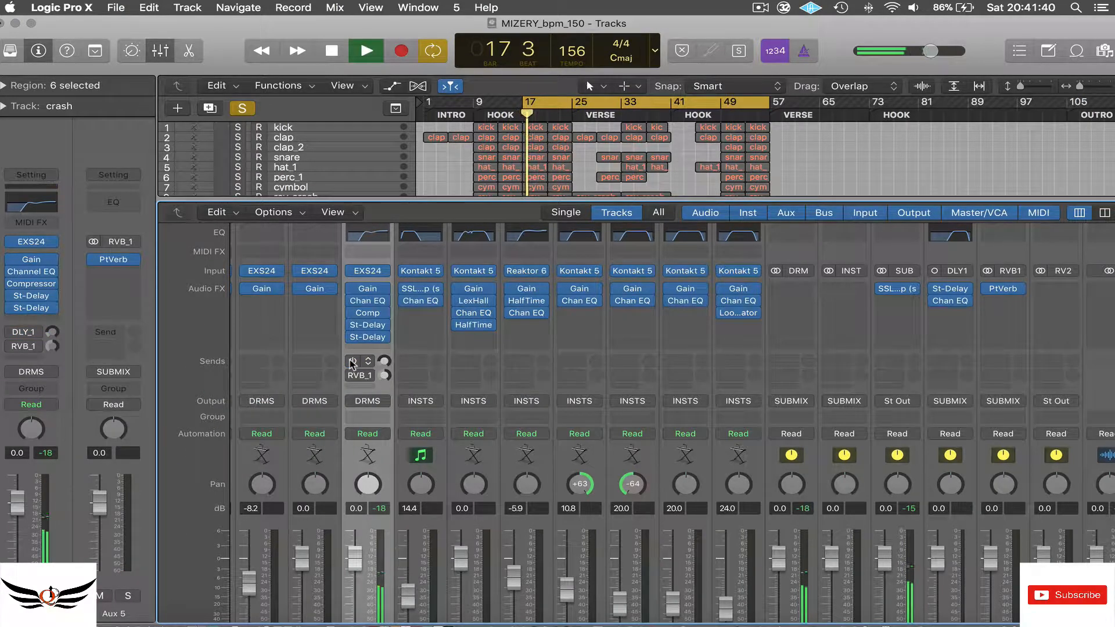
pyautogui.press('space')
pyautogui.press('space')
pyautogui.press('space')
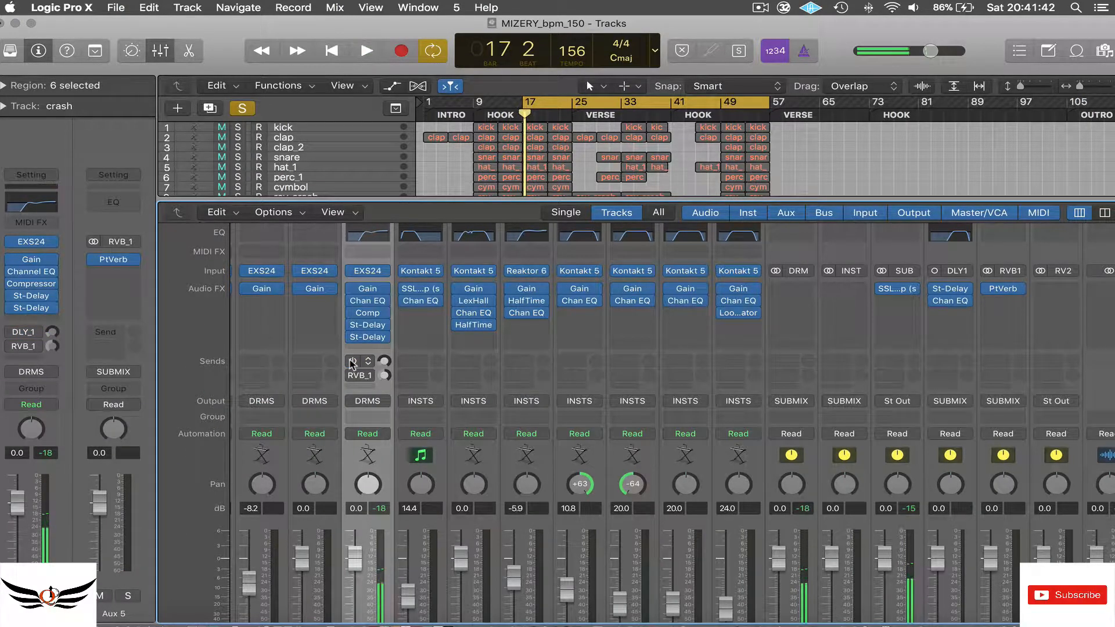
pyautogui.click(352, 362)
pyautogui.press('space')
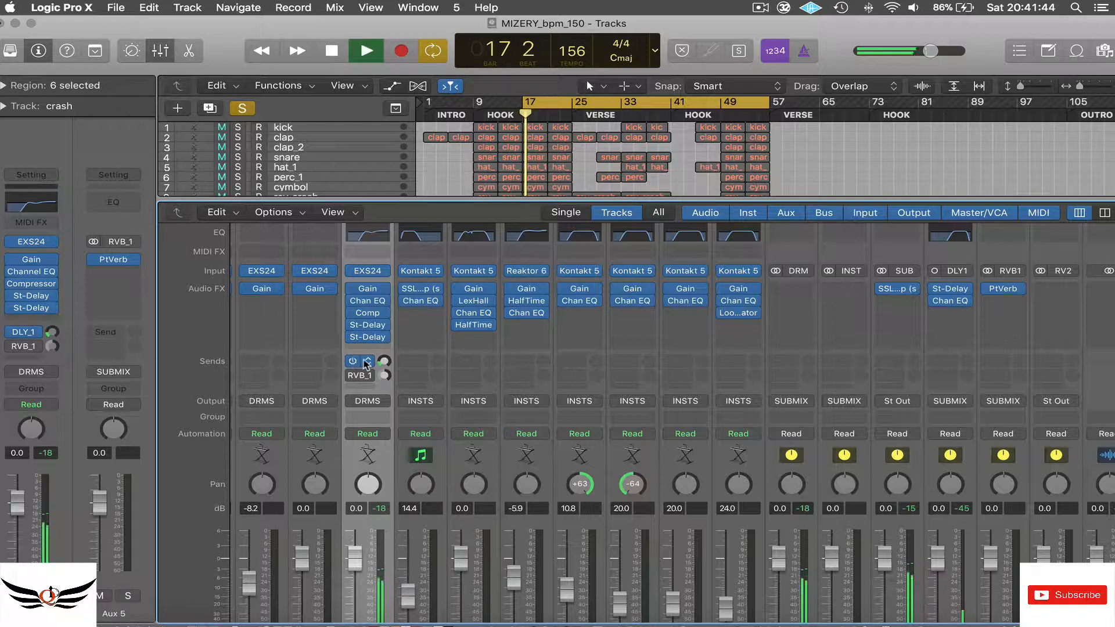
pyautogui.press('space')
# Raise the crash track's DLY_1 send level to +1.4 and audition the exaggerated delay.
pyautogui.moveTo(388, 365); pyautogui.dragTo(388, 355)
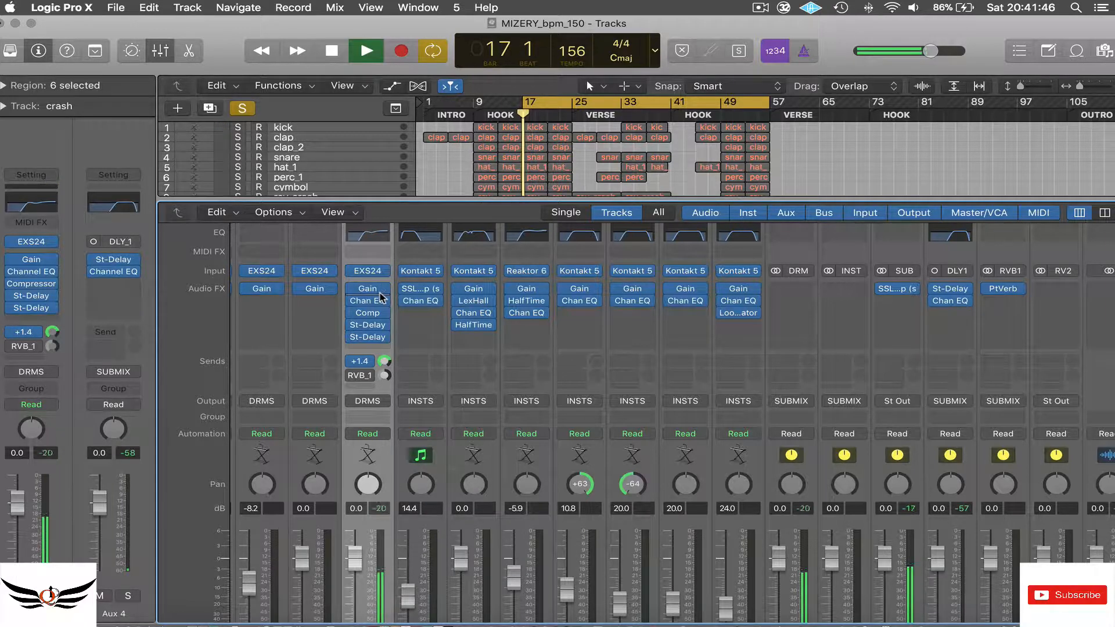
pyautogui.press('space')
pyautogui.press('space')
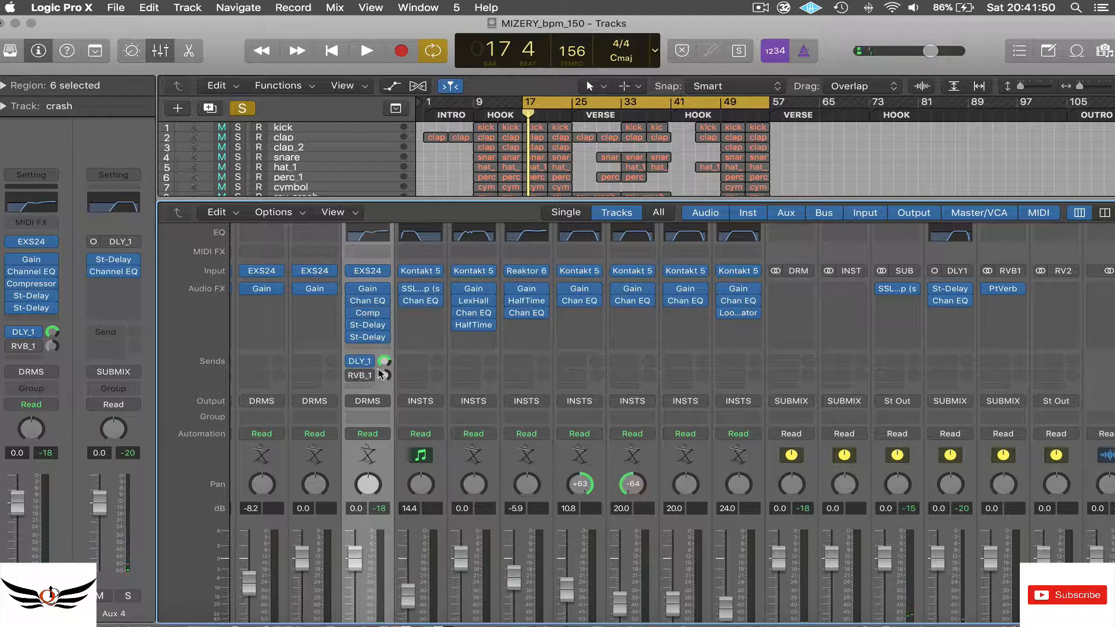
# Lower the crash track's DLY_1 send level to -15.4 and audition the soloed crash.
pyautogui.moveTo(384, 367); pyautogui.dragTo(383, 390)
pyautogui.press('space')
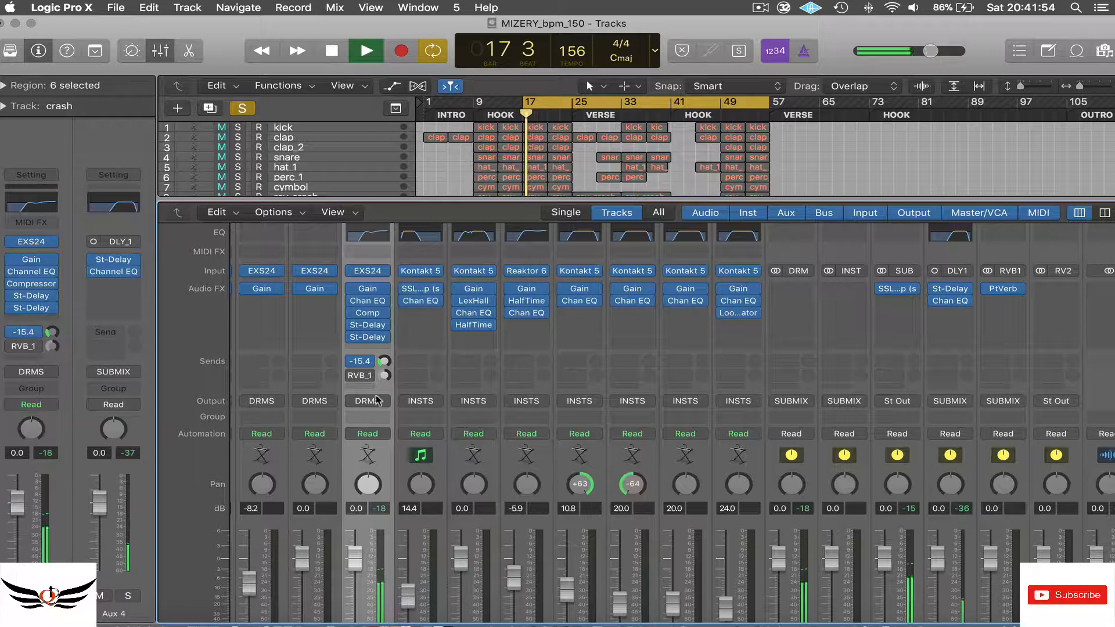
pyautogui.press('space')
pyautogui.click(385, 361)
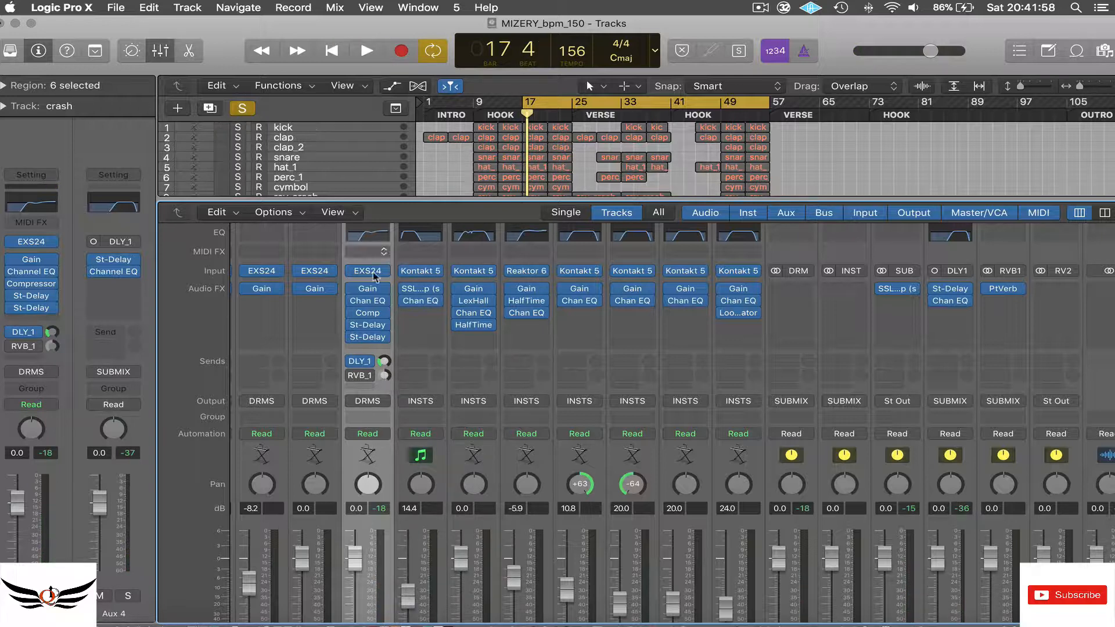
# Clear the solo and play the full beat to hear the crash with its delays in the mix.
pyautogui.click(242, 112)
pyautogui.press('space')
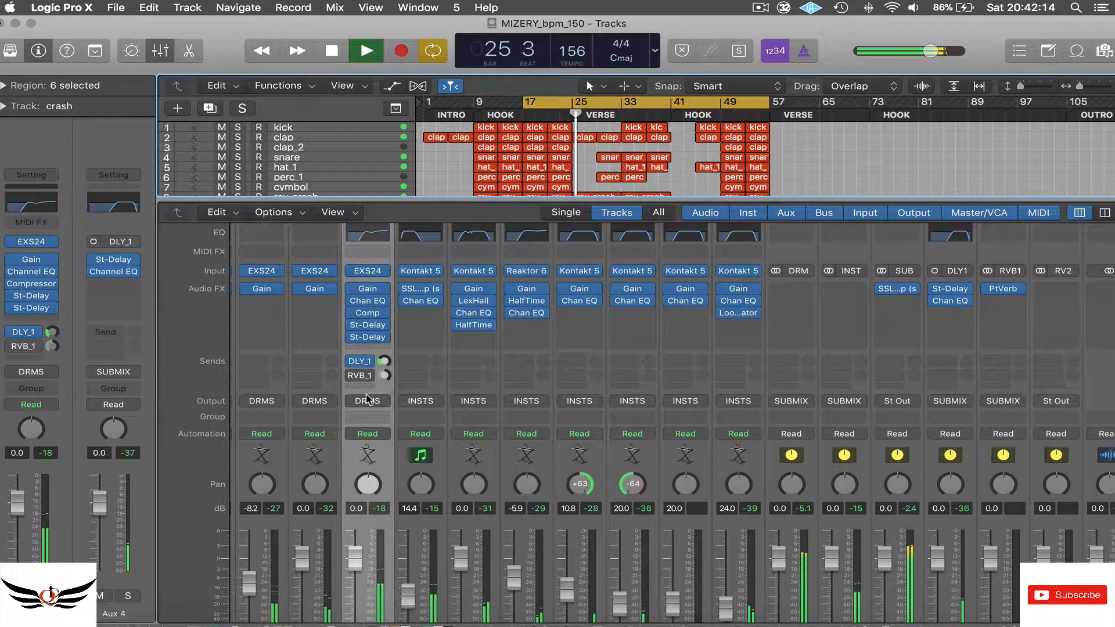
pyautogui.press('space')
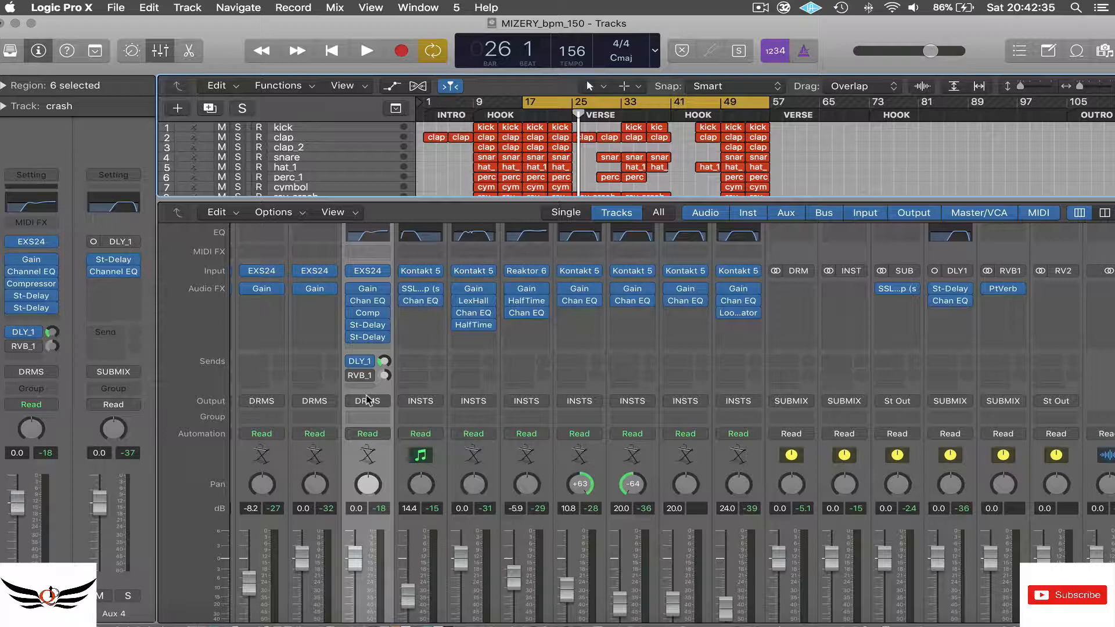
# Review the crash track's qdup_vocal_space Stereo Delay, close it, and enlarge the tracks area to show all 16 tracks.
pyautogui.click(367, 325)
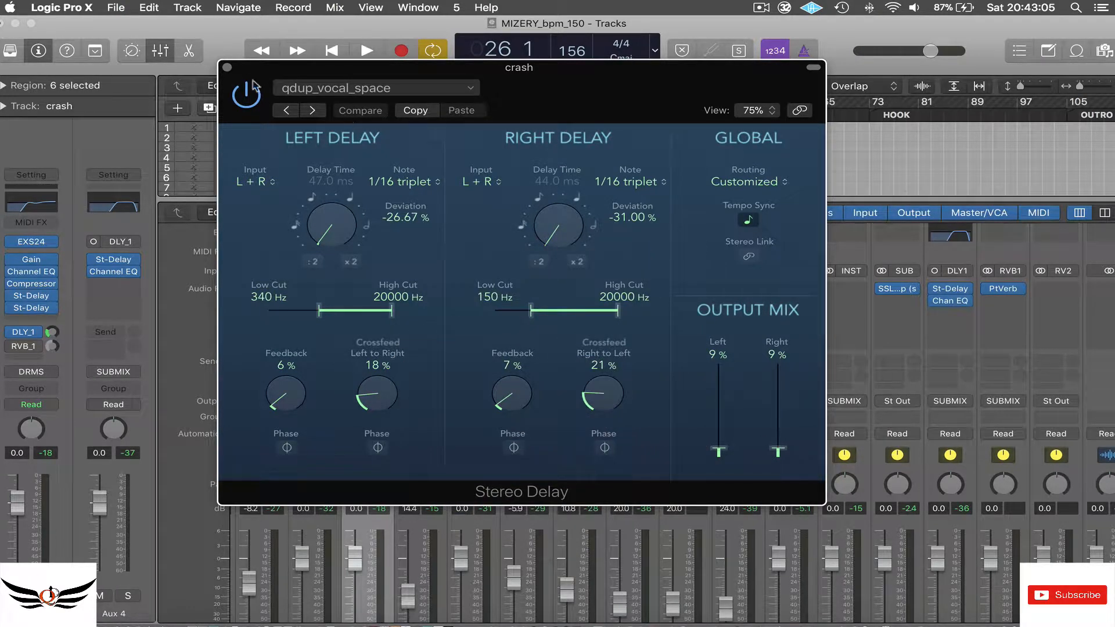
pyautogui.click(227, 68)
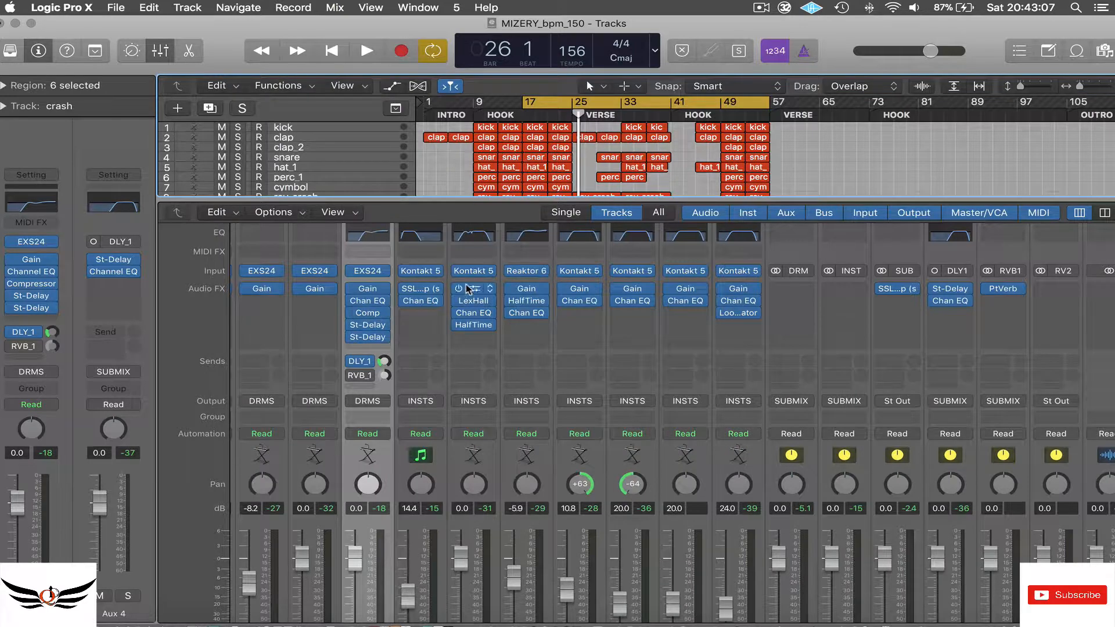
pyautogui.moveTo(475, 197); pyautogui.dragTo(446, 381)
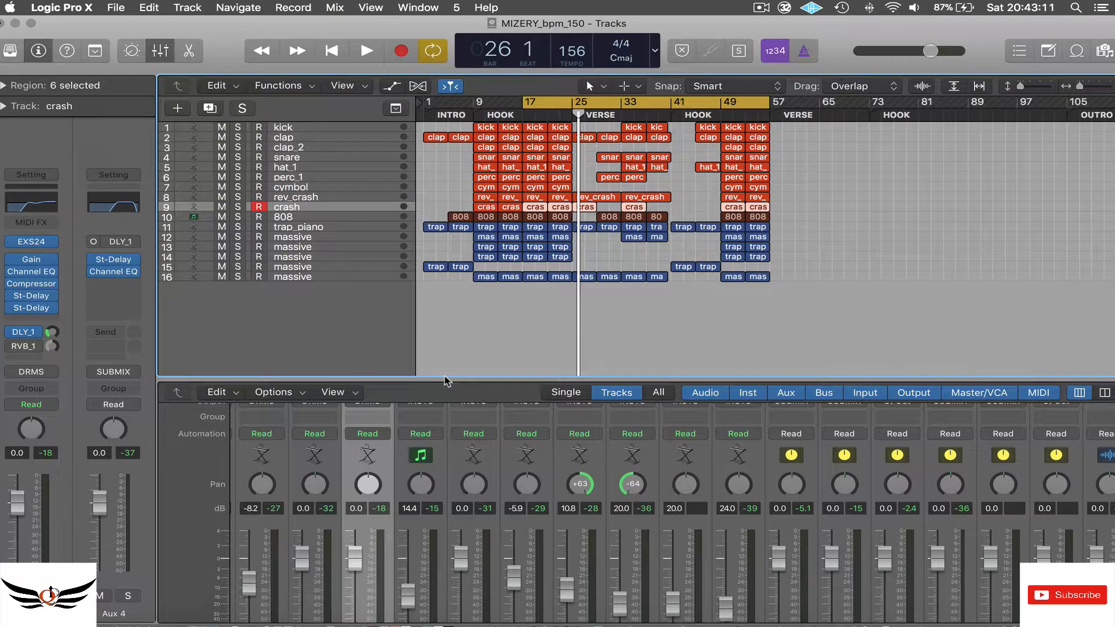